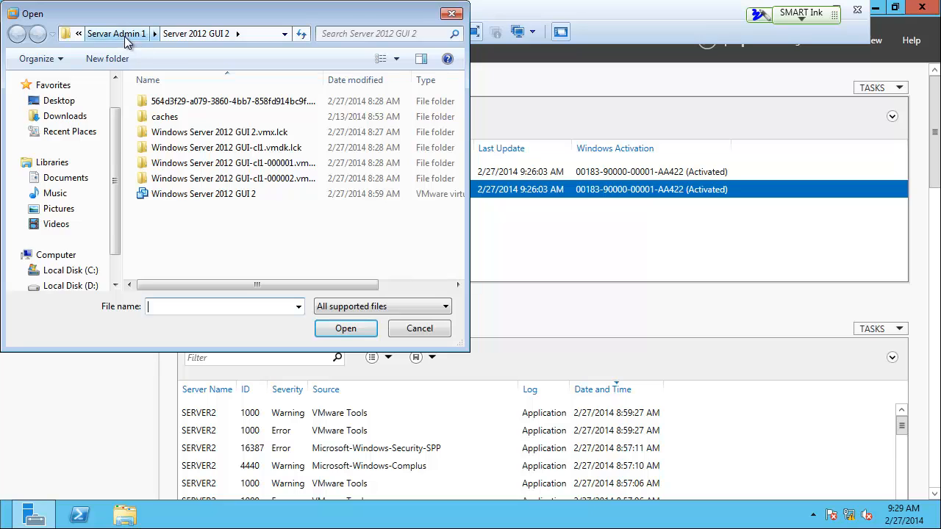
Open the Windows 7 virtual machine from the Win 7 folder inside Servar Admin 1
left_click(129, 33)
double_click(161, 165)
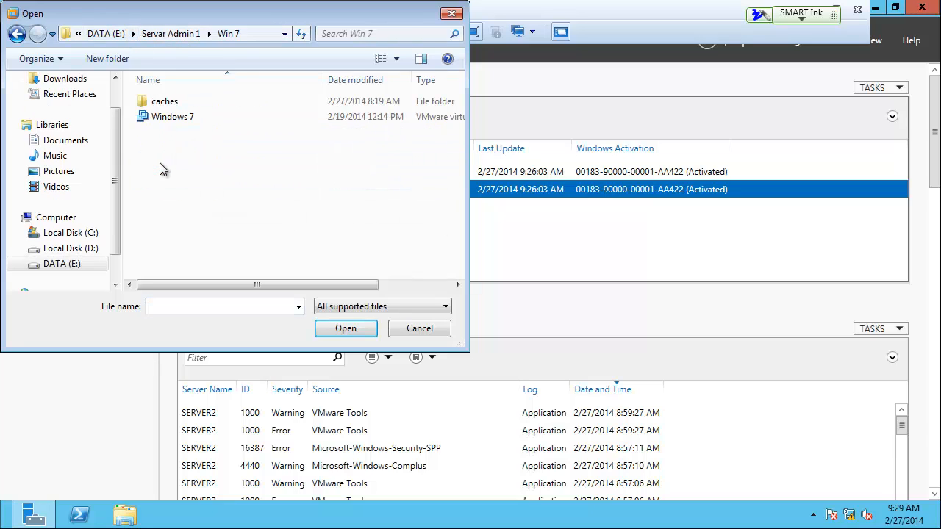
double_click(157, 116)
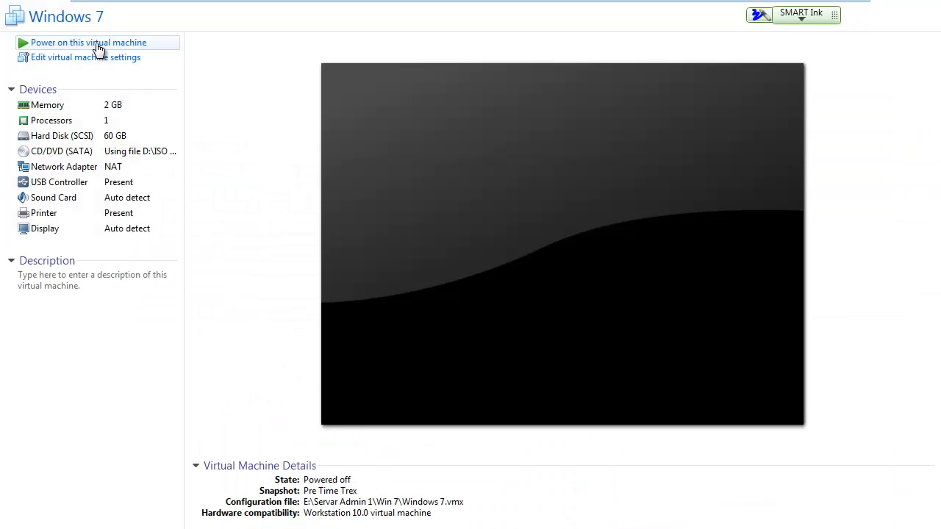
left_click(94, 43)
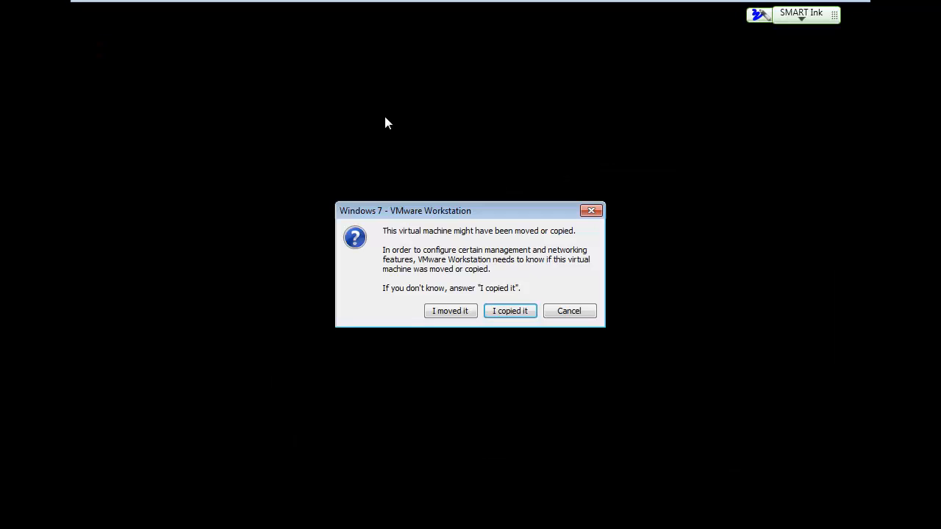
left_click(584, 312)
Take a snapshot of the Windows 7 virtual machine named "Pre Join Domain"
mouse_move(214, 6)
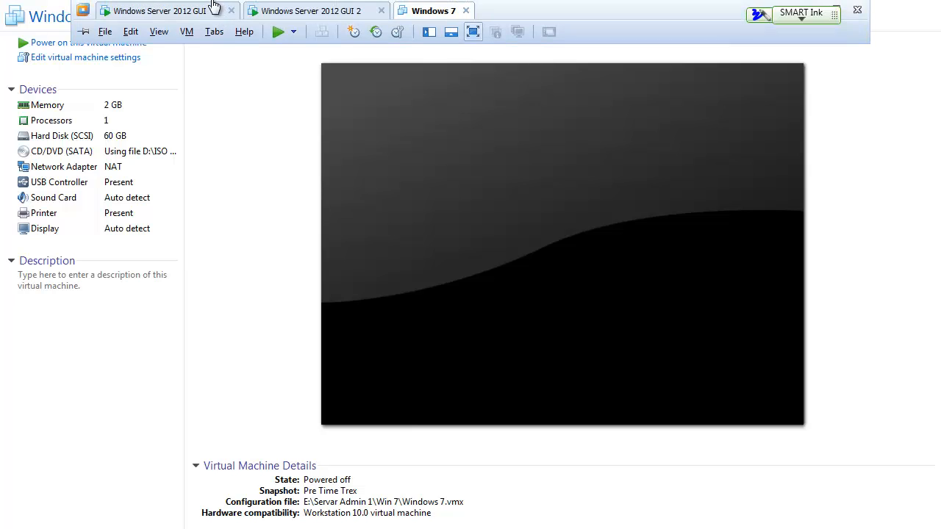
left_click(188, 32)
mouse_move(300, 144)
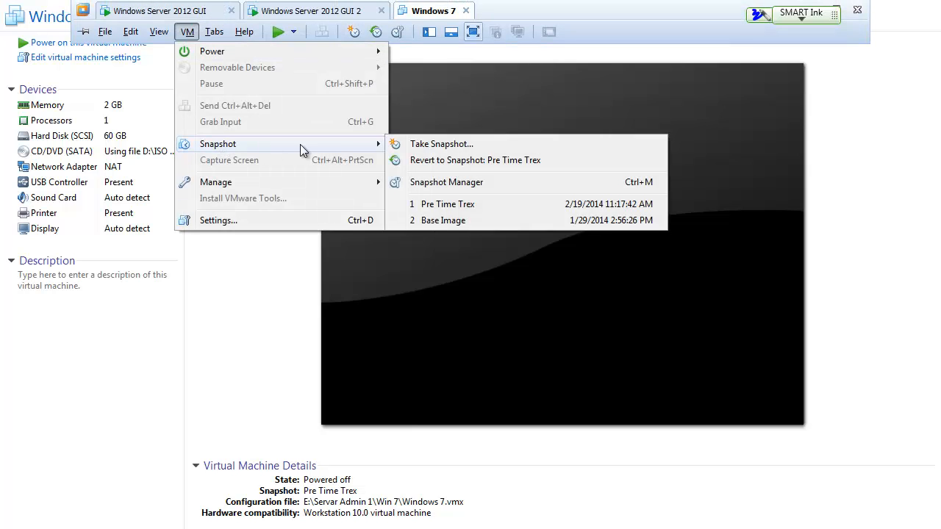
left_click(419, 143)
type("Pr")
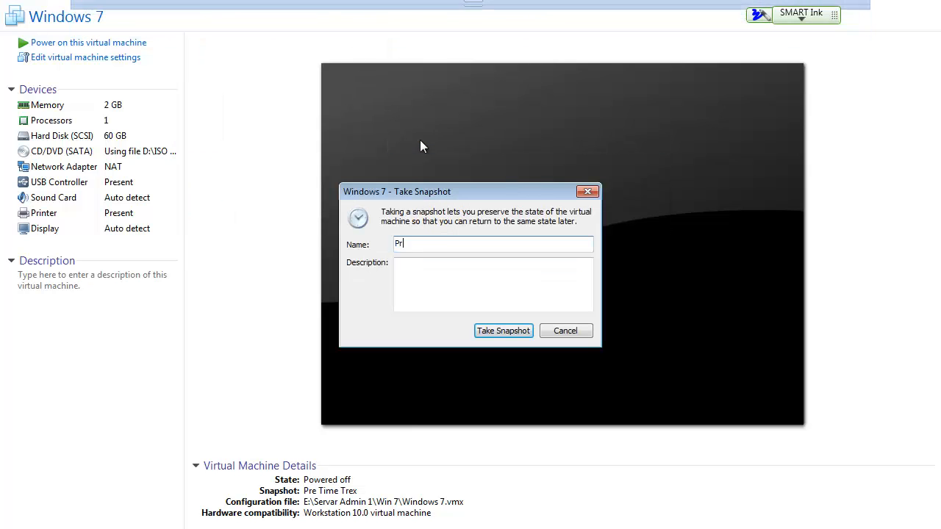
type("e Join DOmai")
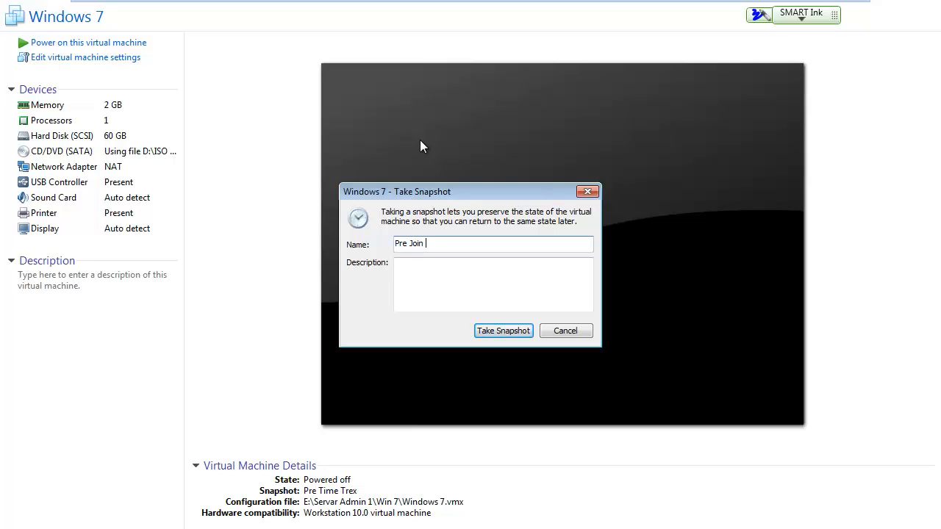
key("BackSpace")
key("BackSpace")
key("BackSpace")
key("BackSpace")
type("omain")
key("Return")
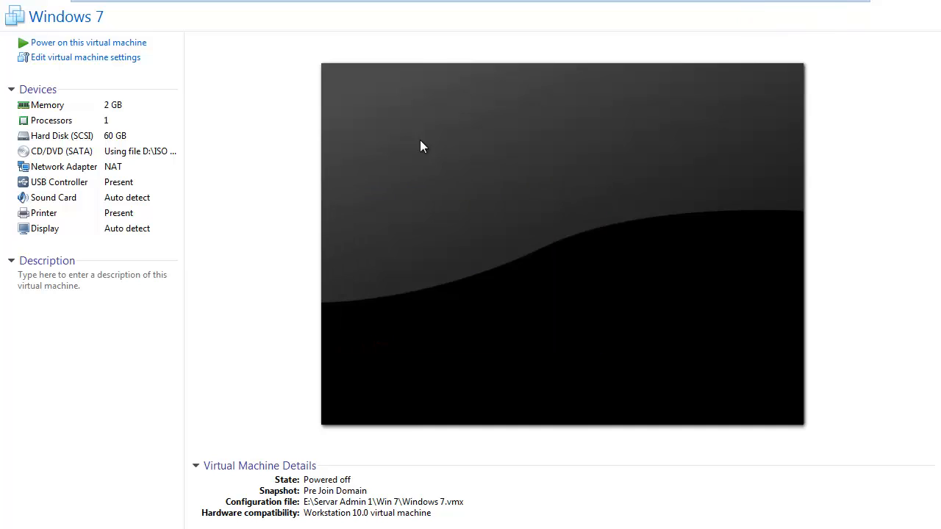
Power on the Windows 7 virtual machine, declare it as copied and dismiss the removable devices hint
left_click(116, 42)
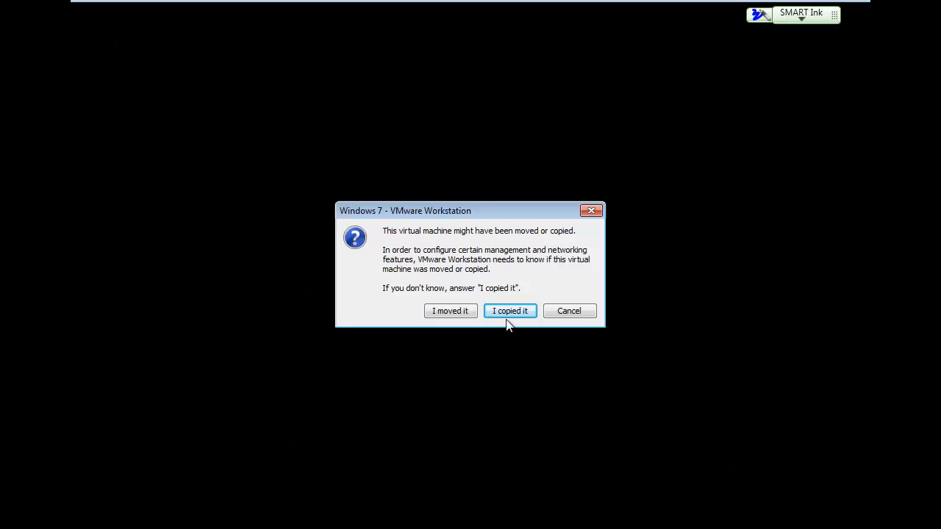
left_click(508, 316)
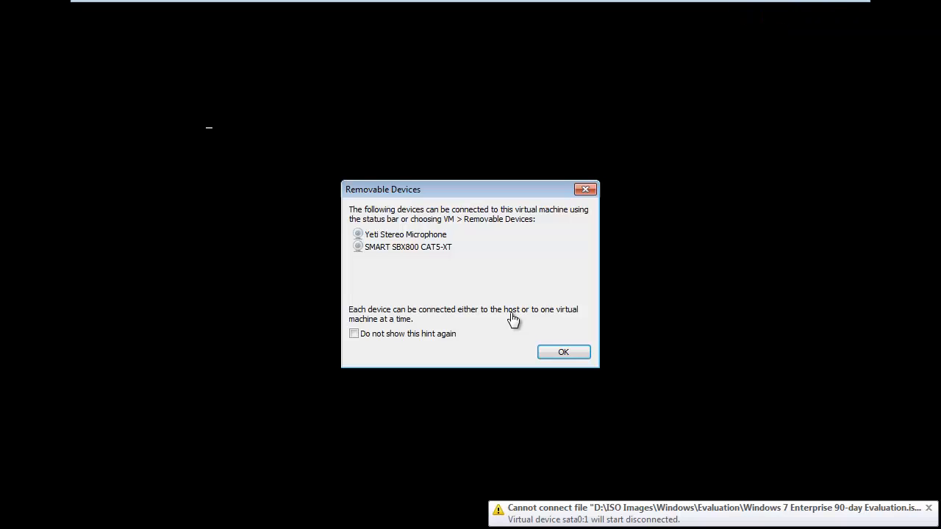
left_click(565, 356)
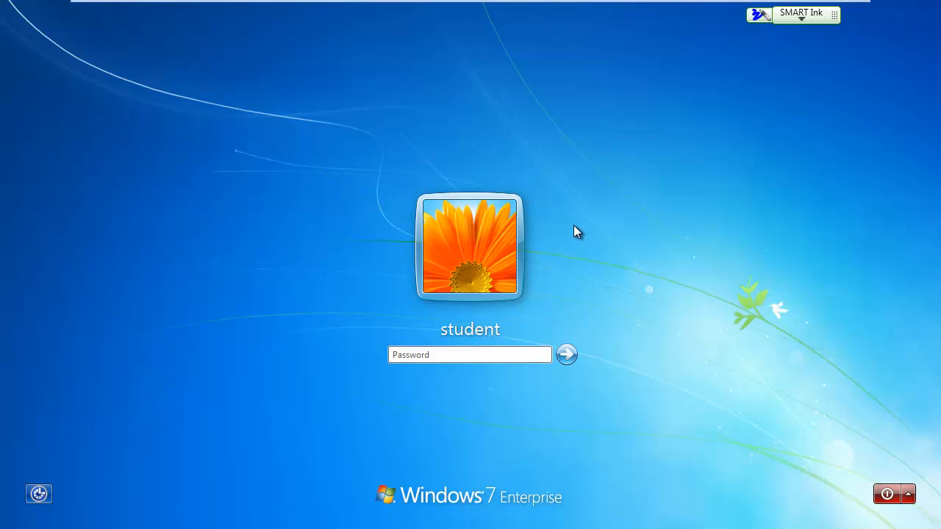
Log in to the student account with its password, postponing both Windows activation and the requested restart
left_click(444, 356)
type("*******")
key("Return")
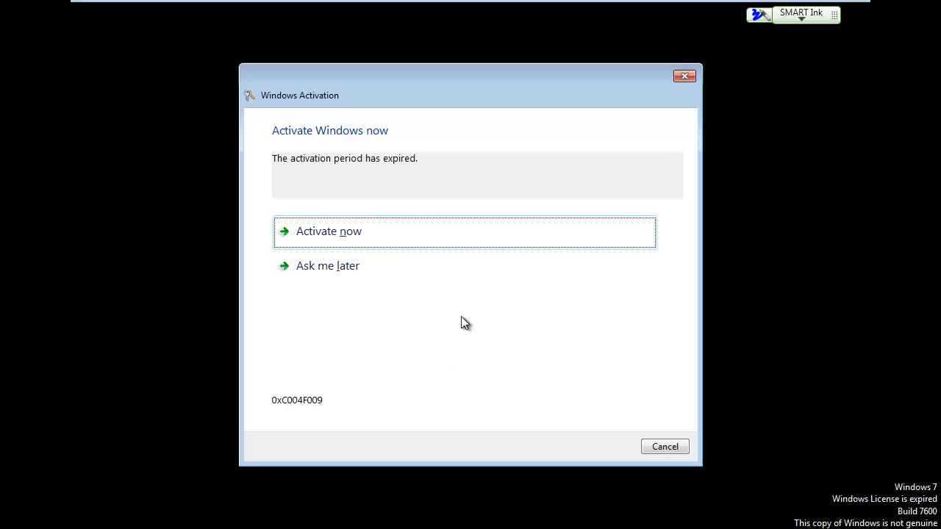
left_click(328, 266)
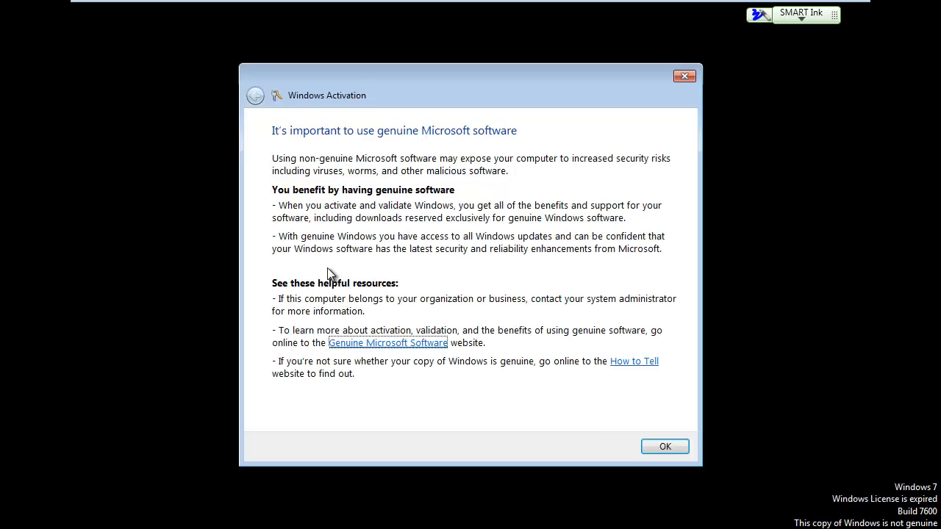
left_click(654, 450)
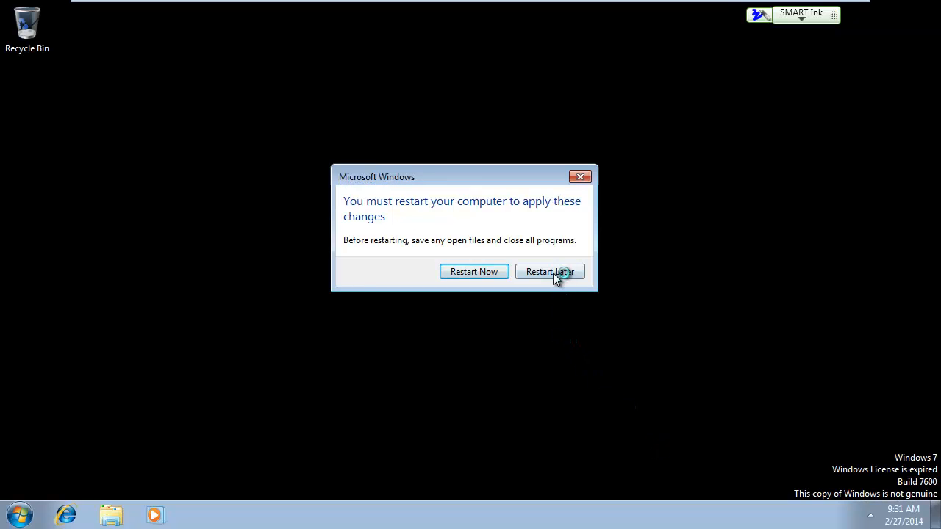
left_click(554, 271)
Find cmd and run it as administrator, allowing it to make changes to the computer
left_click(20, 516)
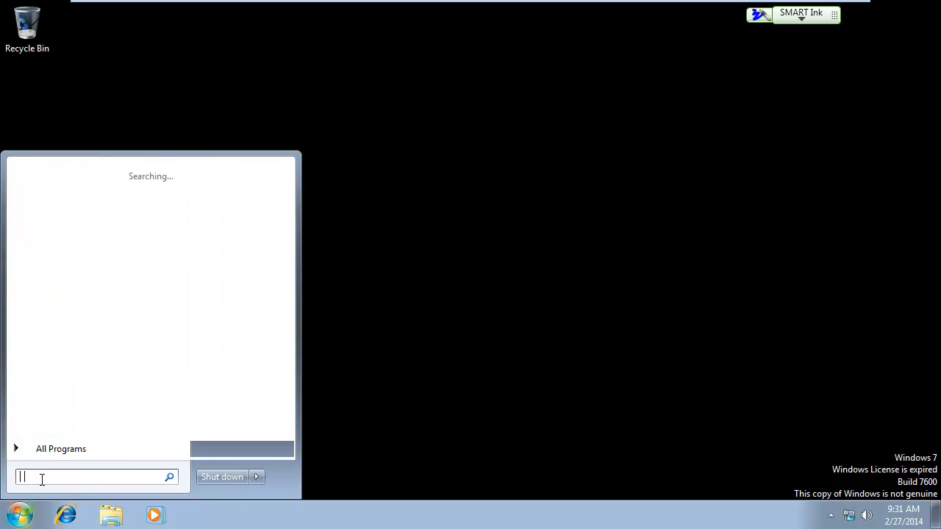
type("cmd")
key("Num_Lock")
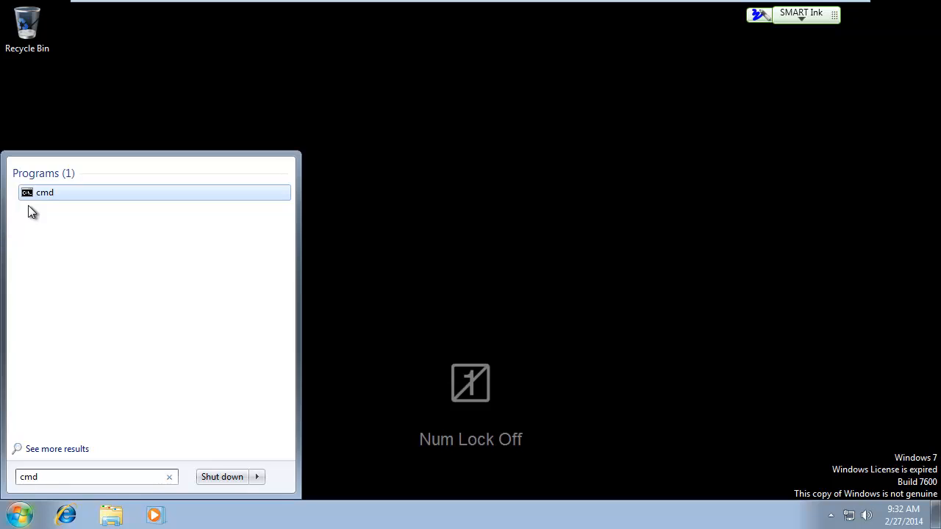
right_click(38, 197)
left_click(80, 218)
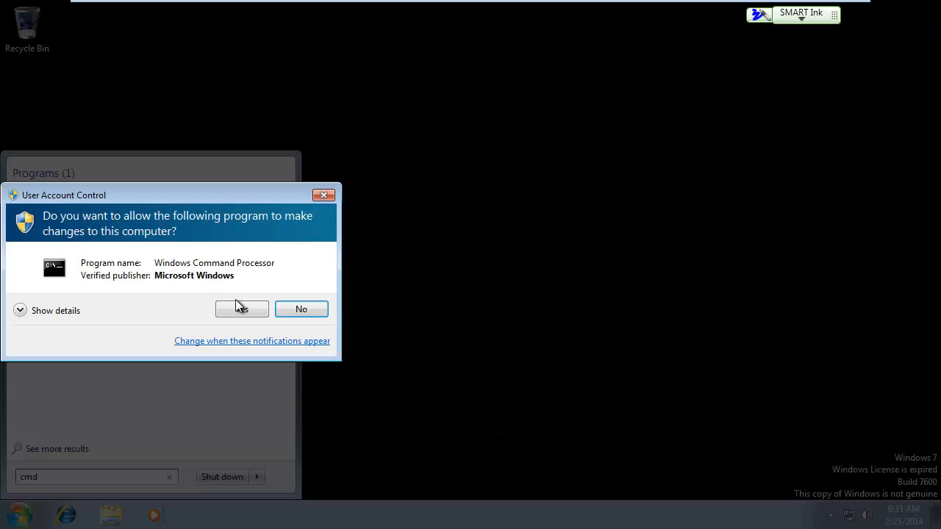
left_click(241, 310)
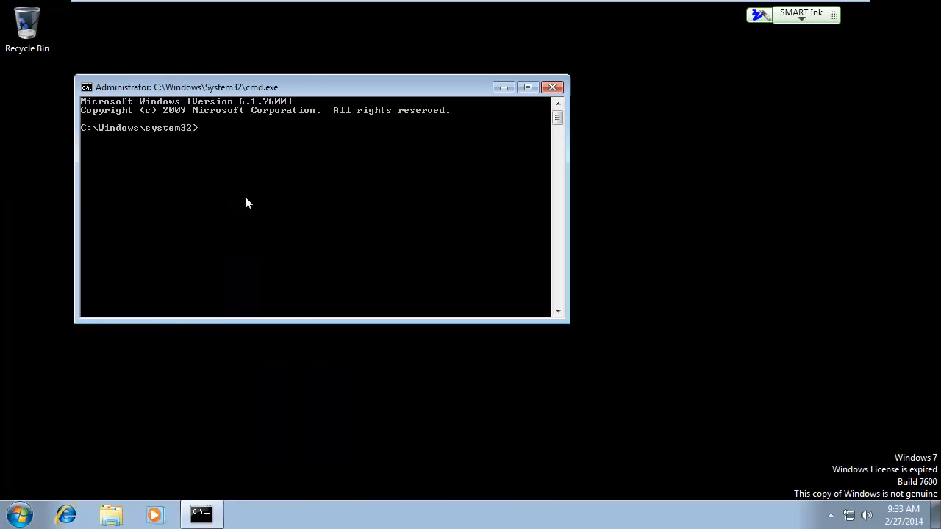
Reset the Windows activation period with "slmgr -rearm", acknowledge the message and close the command prompt
type("slmgr -rearm")
key("Return")
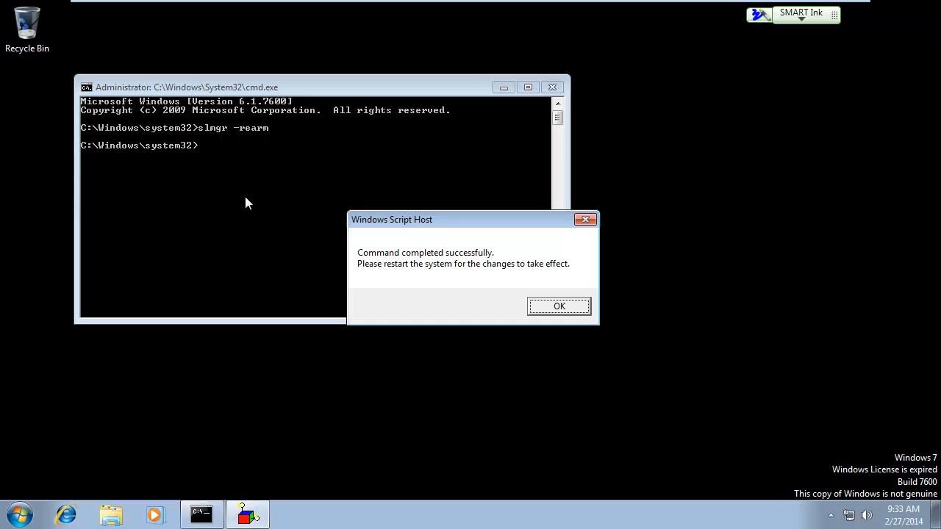
left_click(556, 307)
left_click(553, 87)
Restart the Windows 7 guest system
left_click(26, 514)
left_click(256, 479)
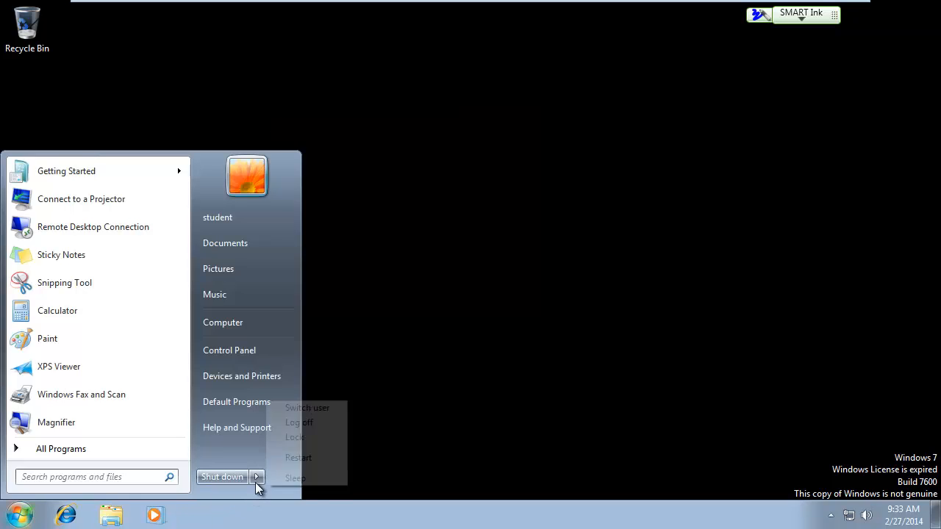
left_click(298, 458)
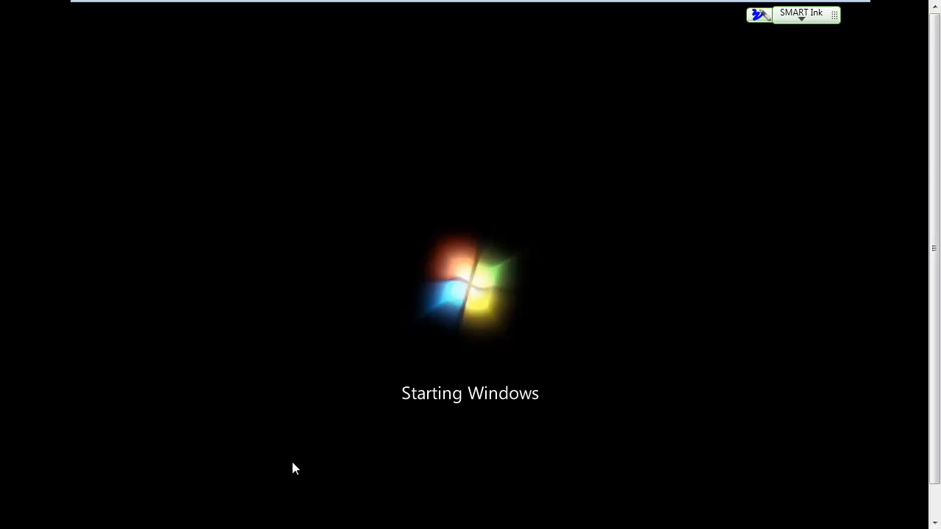
key("Num_Lock")
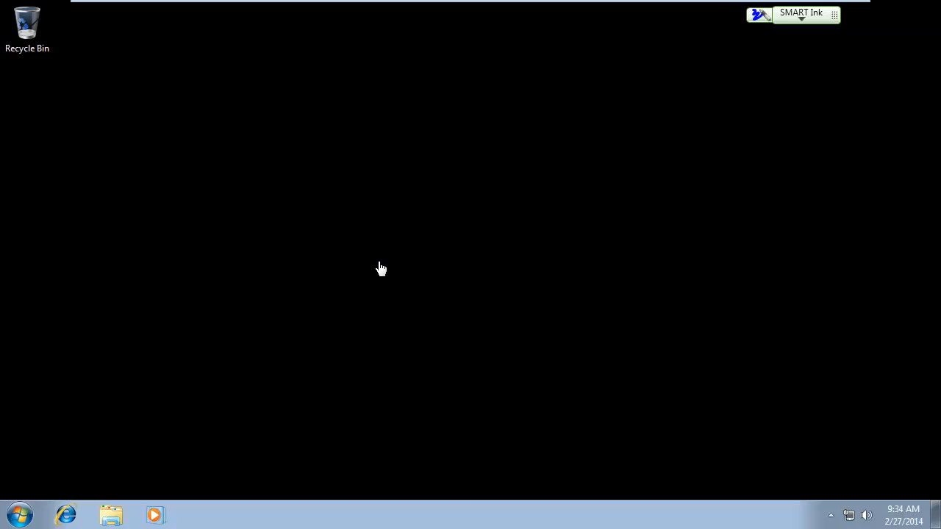
Apply the Windows 7 Aero theme to the desktop and close the personalization settings
right_click(378, 261)
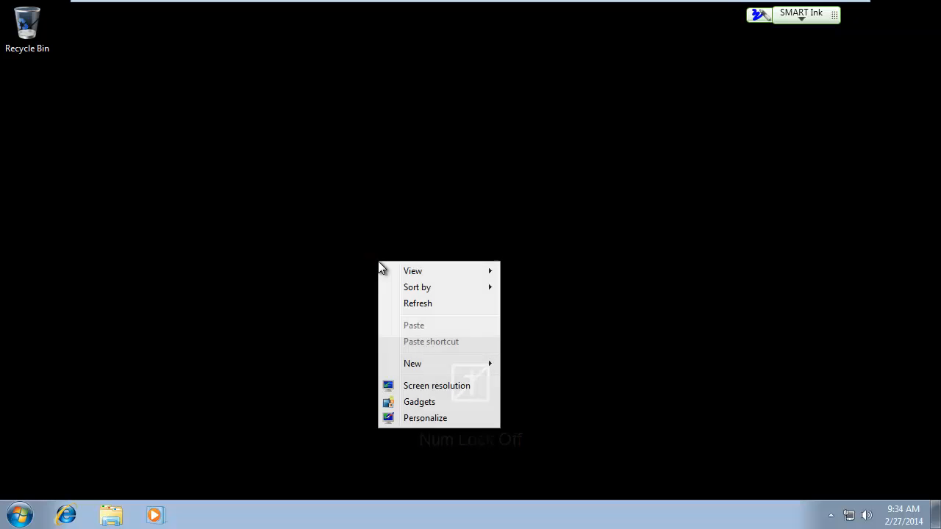
left_click(432, 419)
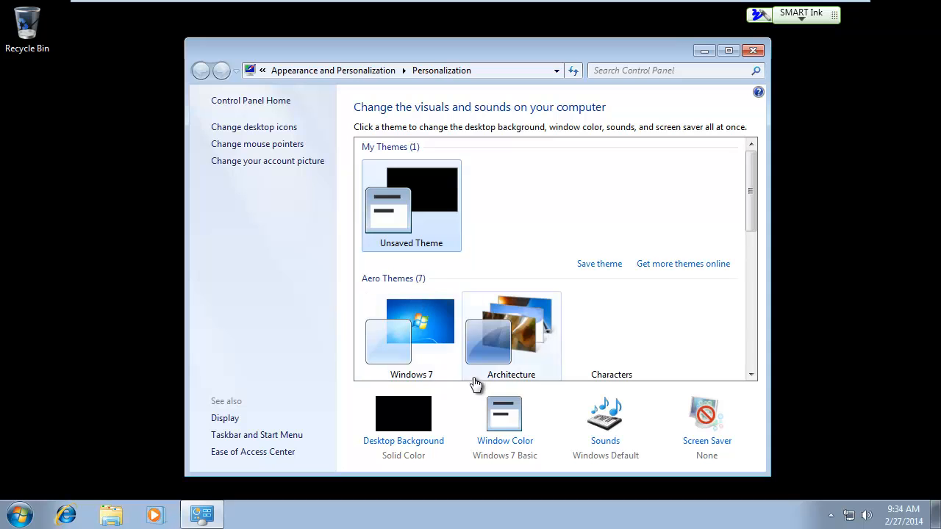
left_click(420, 328)
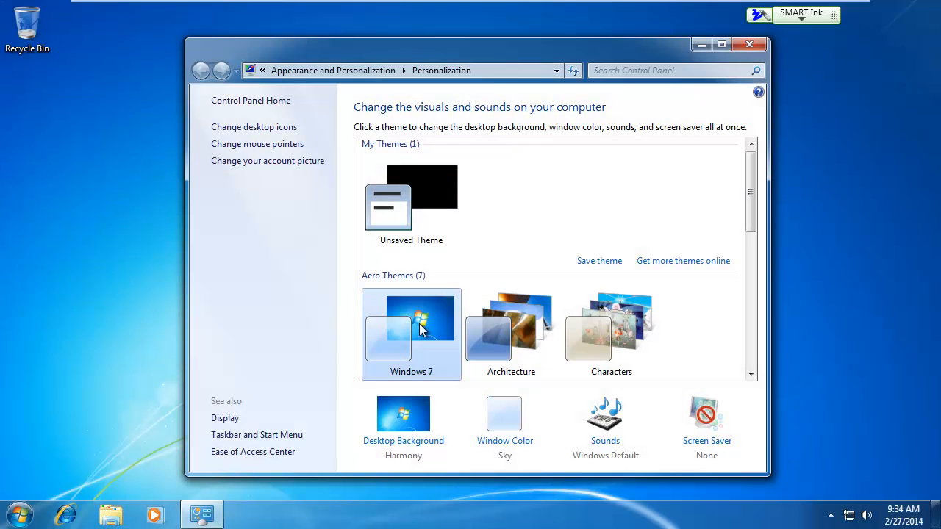
left_click(749, 45)
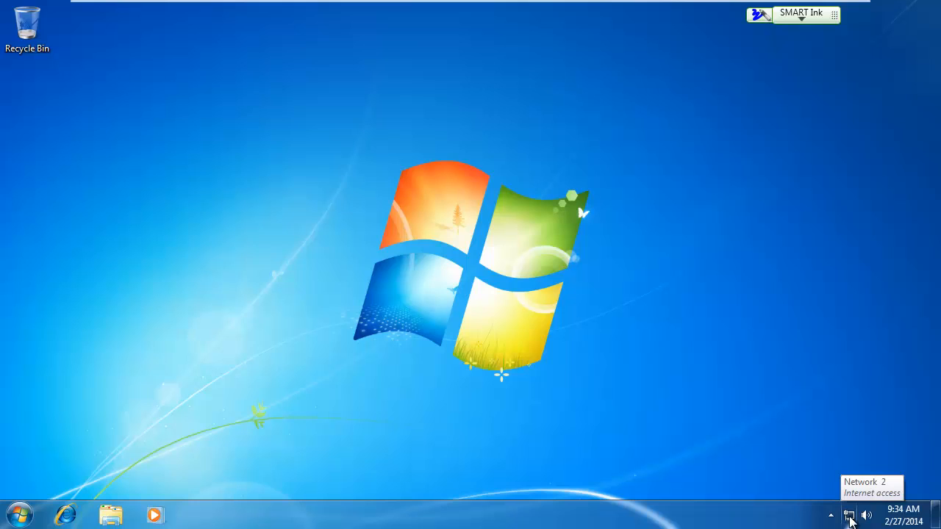
Open the Internet Protocol Version 4 (TCP/IPv4) properties of the Local Area Connection
right_click(851, 520)
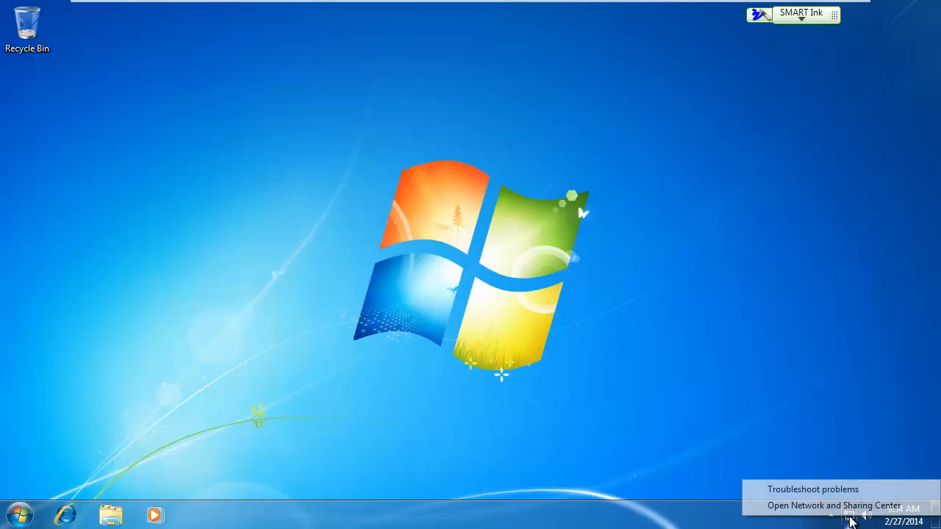
left_click(834, 507)
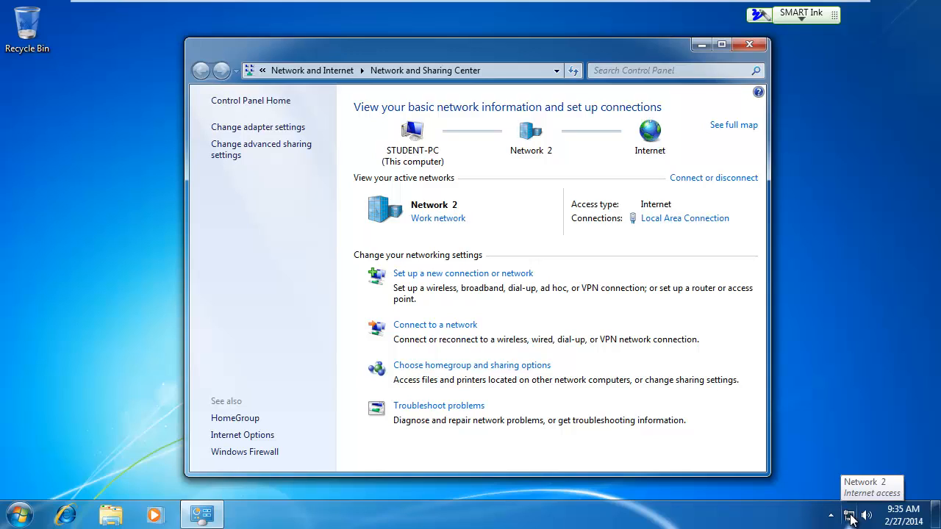
left_click(262, 130)
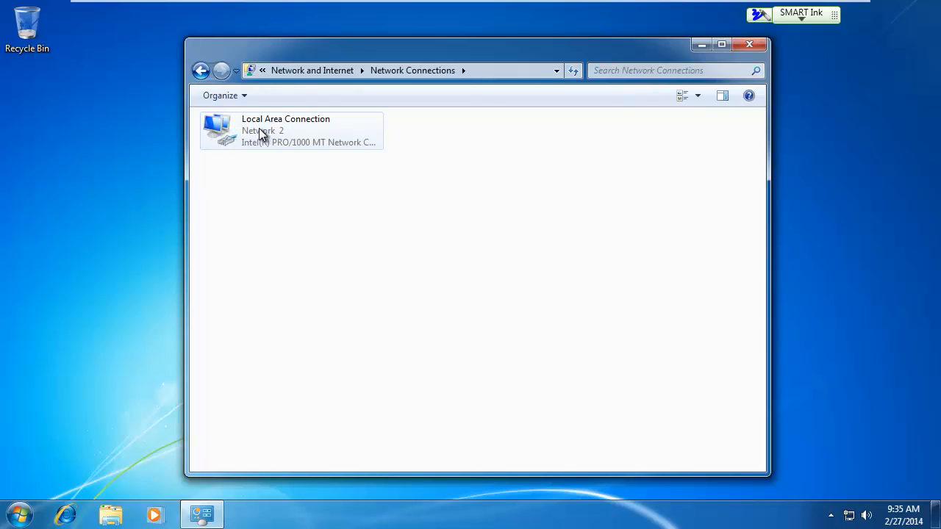
right_click(259, 130)
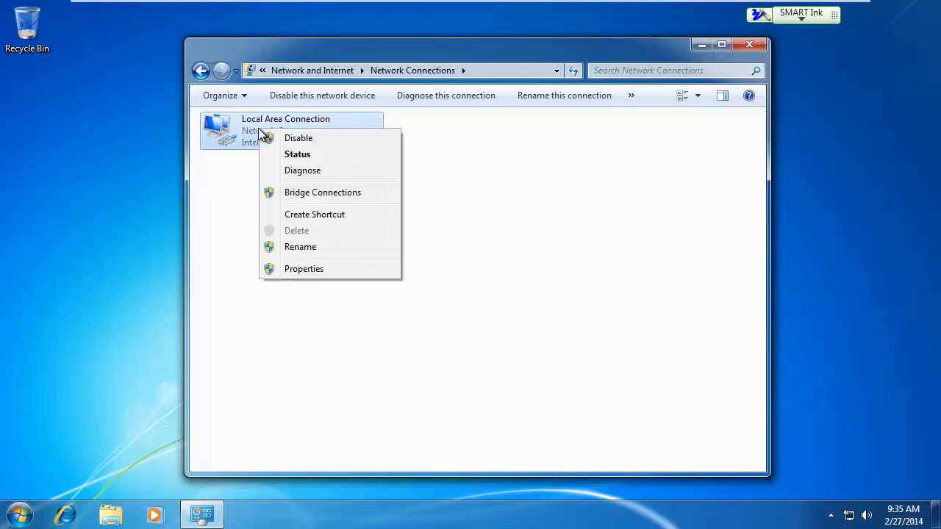
left_click(291, 270)
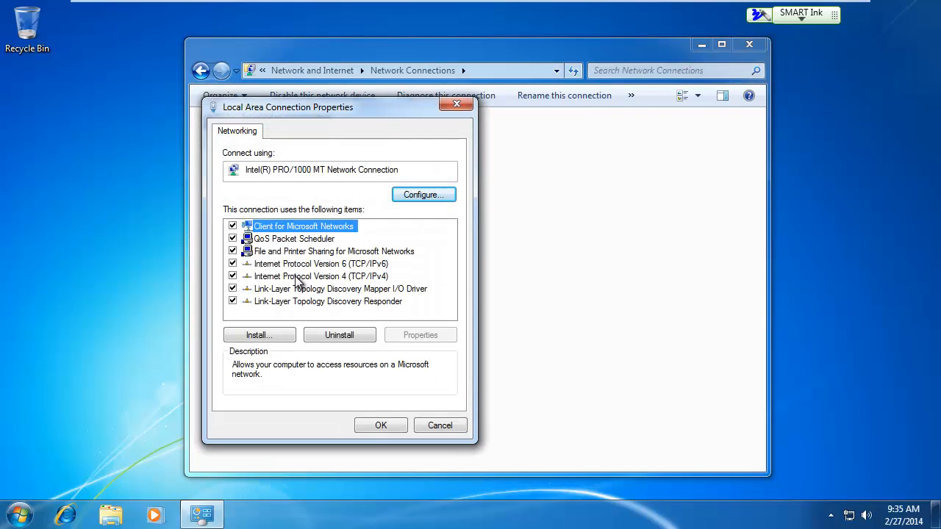
left_click(299, 277)
left_click(414, 338)
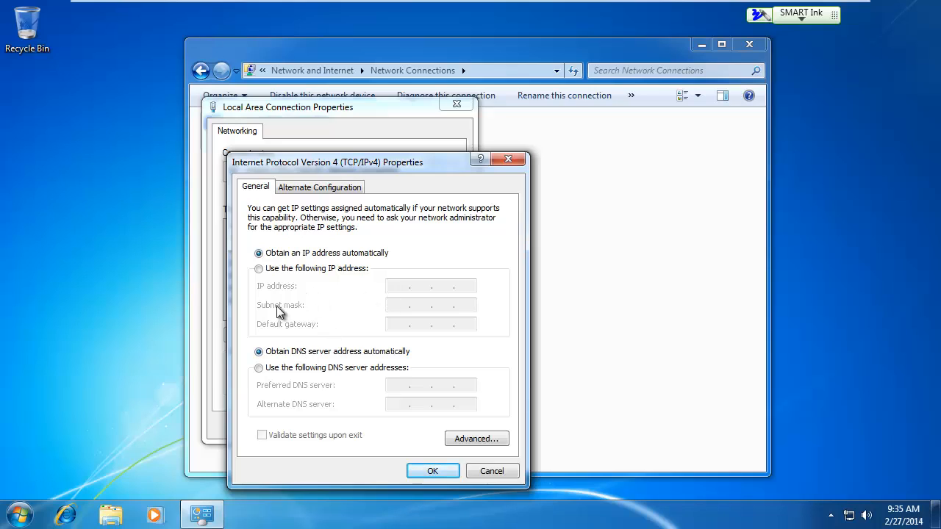
Use a manual DNS configuration with preferred DNS server 192.168.118.11 and close the connection's properties
left_click(260, 367)
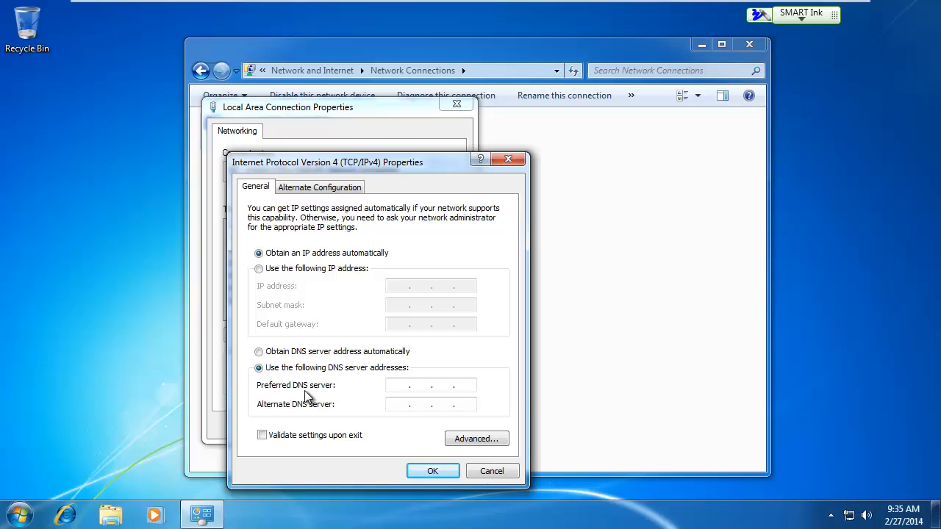
key("Num_Lock")
type("192 . 168 . 118 . 11")
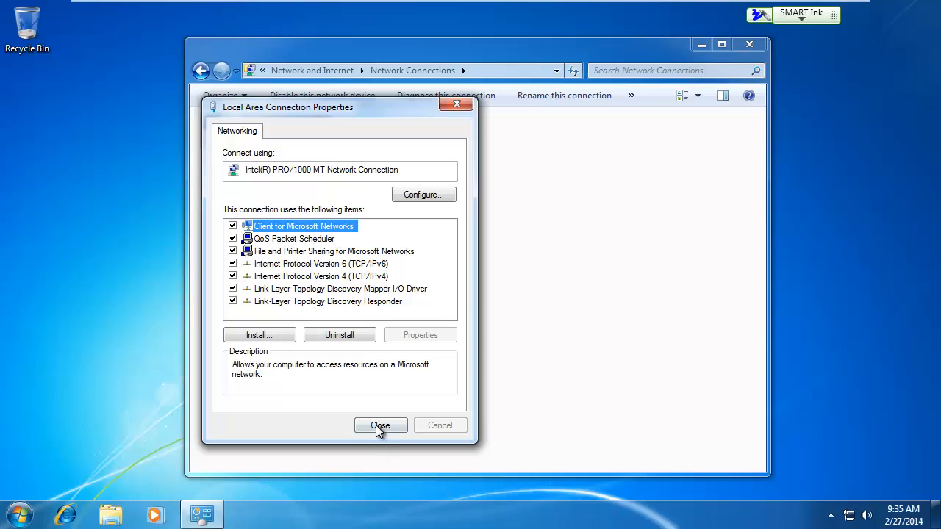
left_click(378, 425)
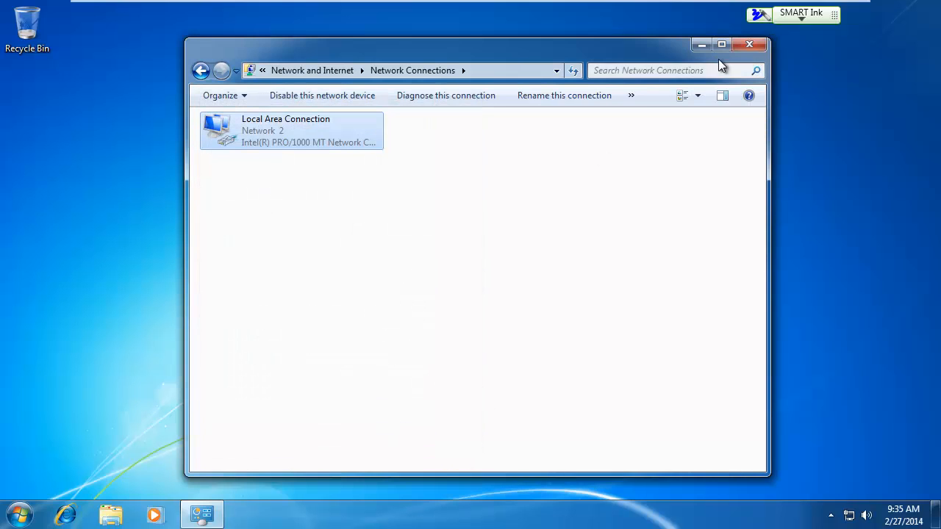
Close the Network Connections window and open the computer name and domain changes from the computer's system properties
left_click(749, 45)
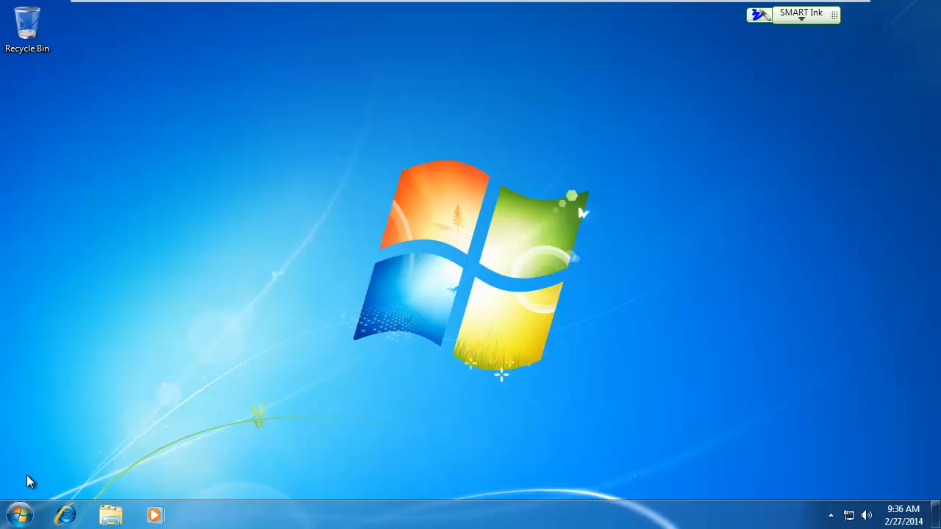
left_click(22, 520)
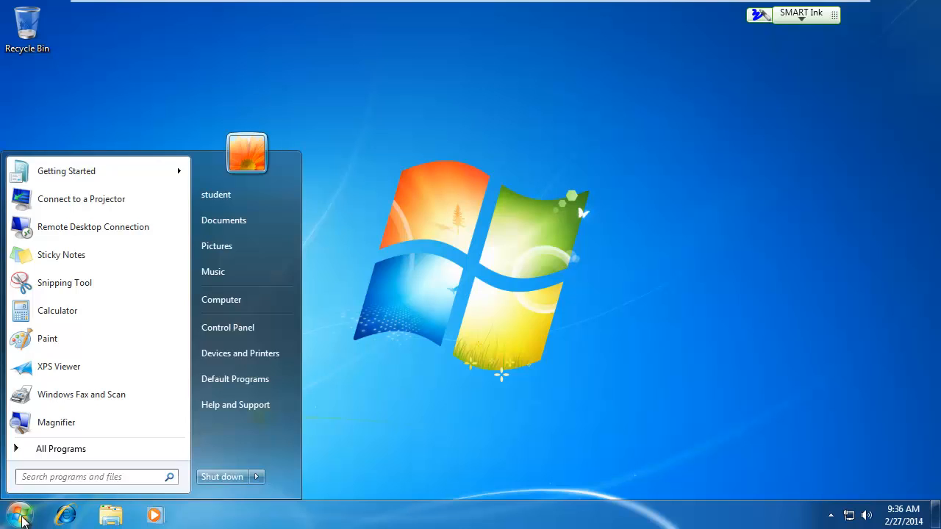
right_click(234, 303)
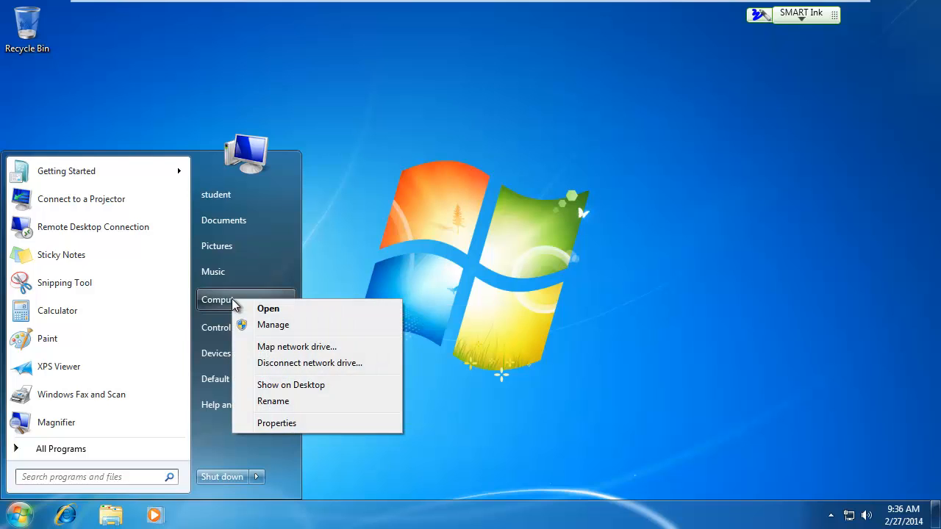
left_click(264, 425)
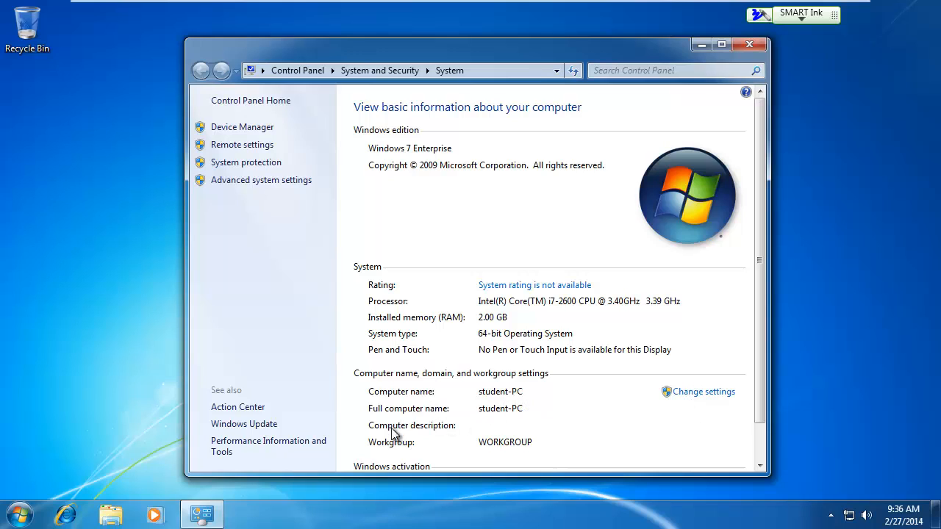
left_click(696, 395)
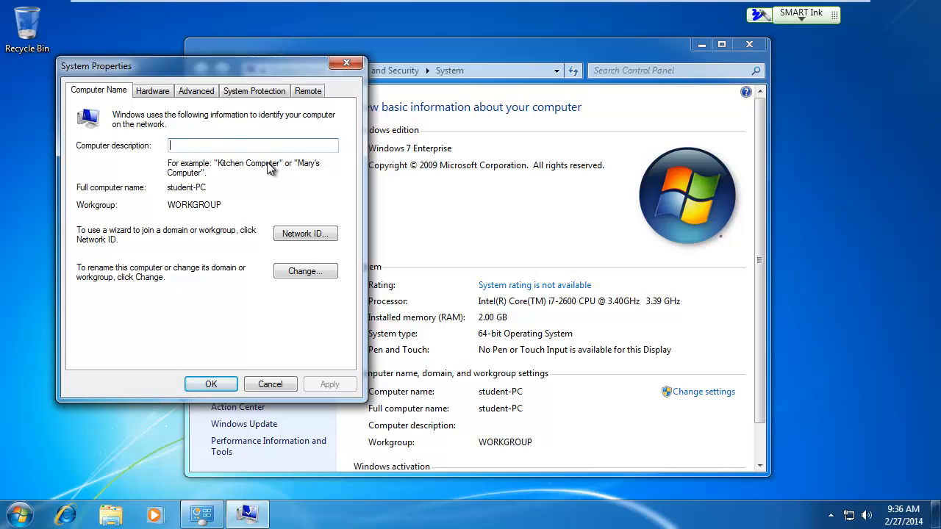
left_click(306, 272)
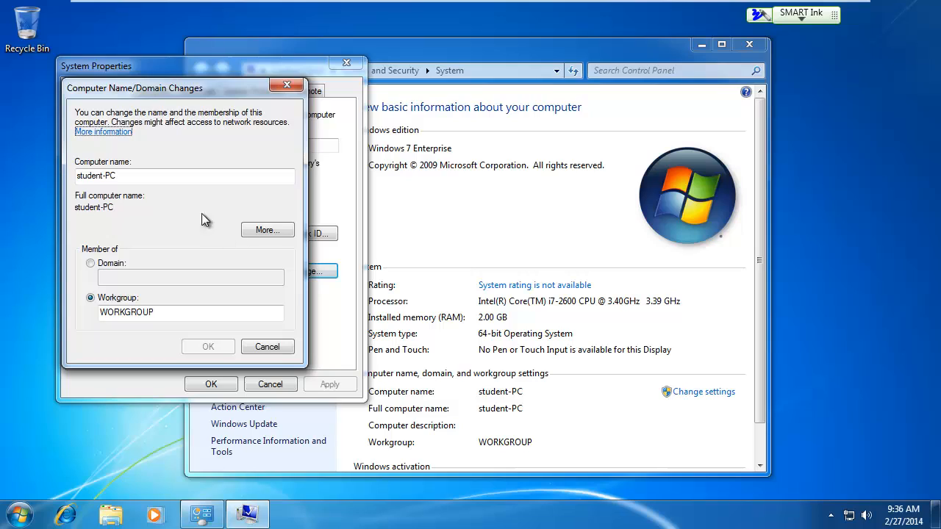
Set the computer name to Win7_Client
left_click_drag(184, 178, 15, 176)
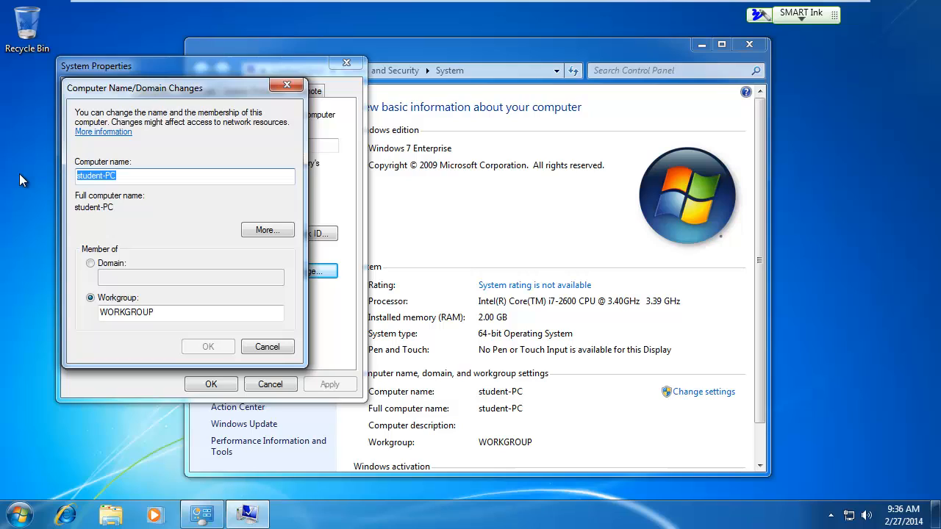
type("Win")
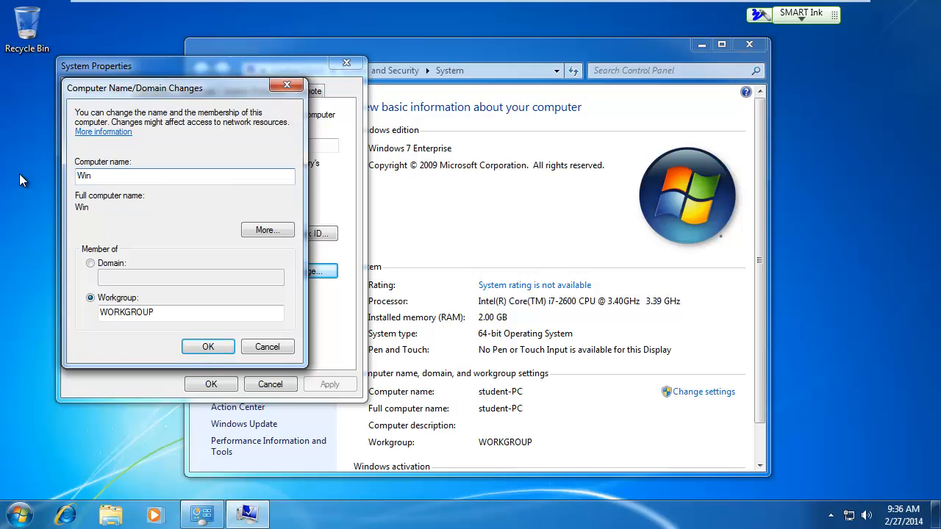
type("7_Client")
Switch the computer's membership from workgroup to the domain goropa.com and submit the changes
left_click(91, 265)
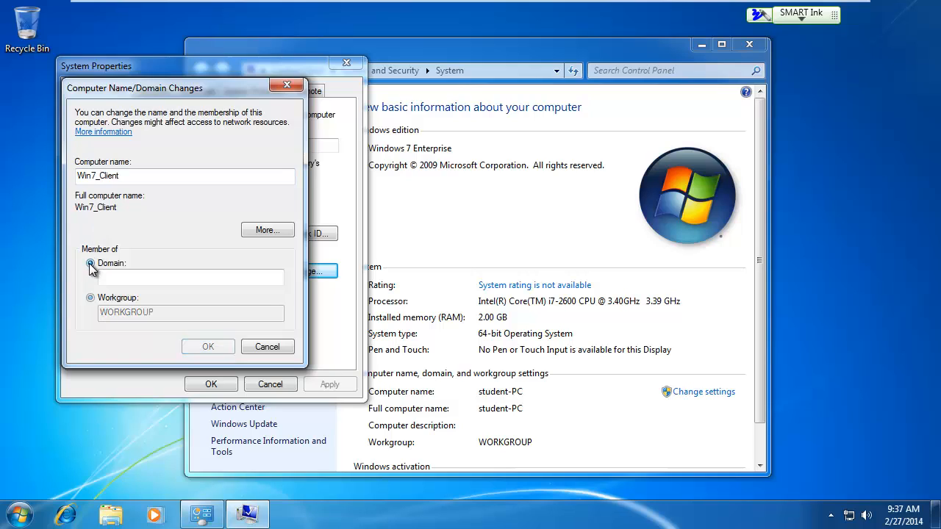
left_click(107, 278)
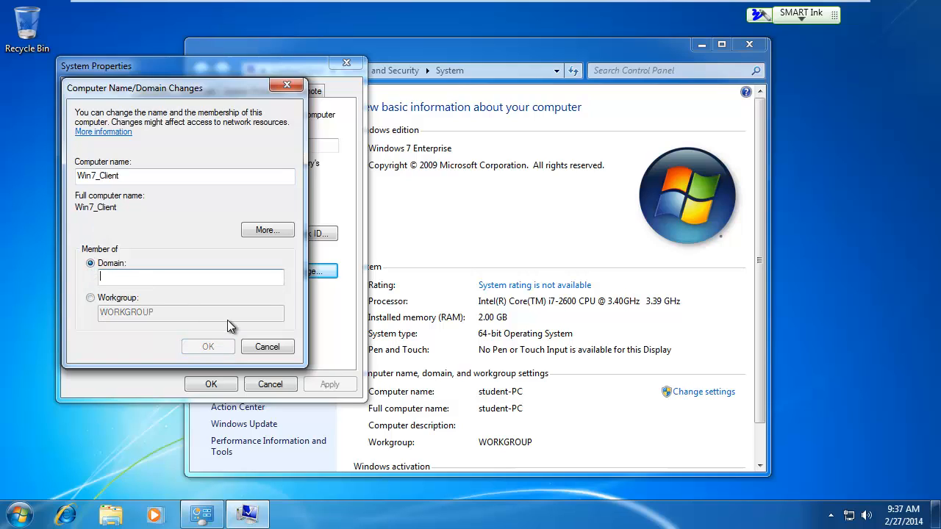
type("goroa")
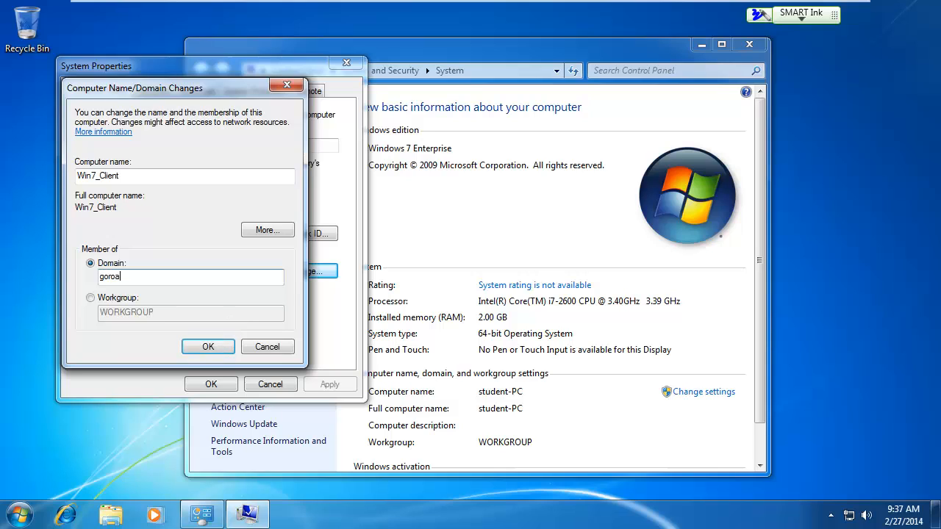
key("BackSpace")
type("pa/cpo")
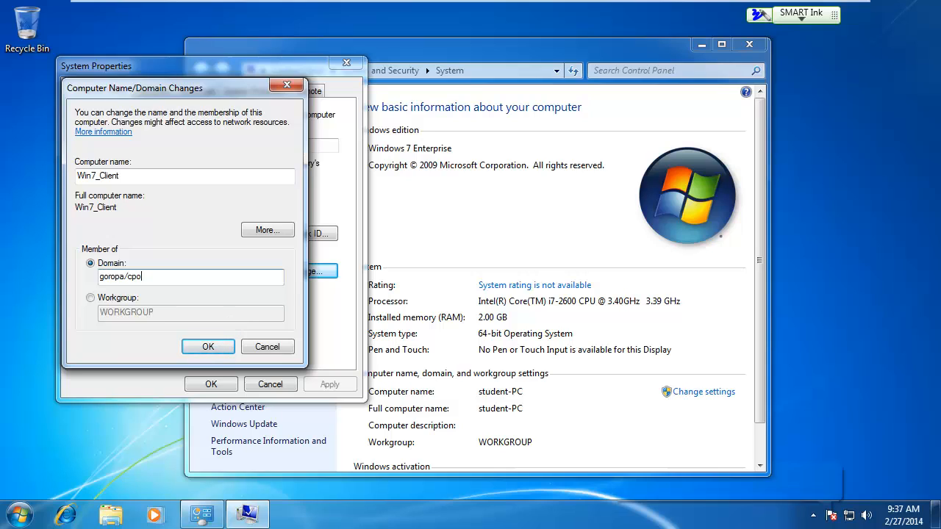
key("BackSpace")
key("BackSpace")
key("BackSpace")
key("BackSpace")
type(".com")
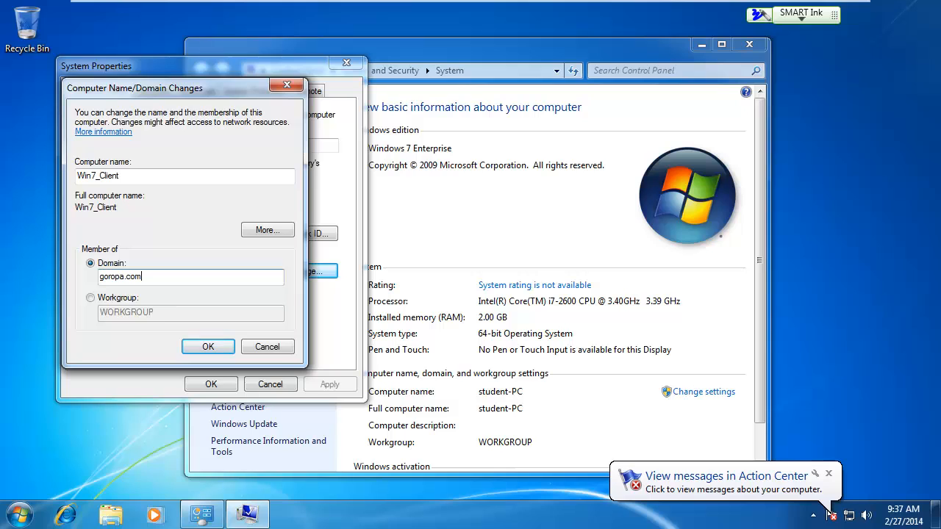
left_click(209, 347)
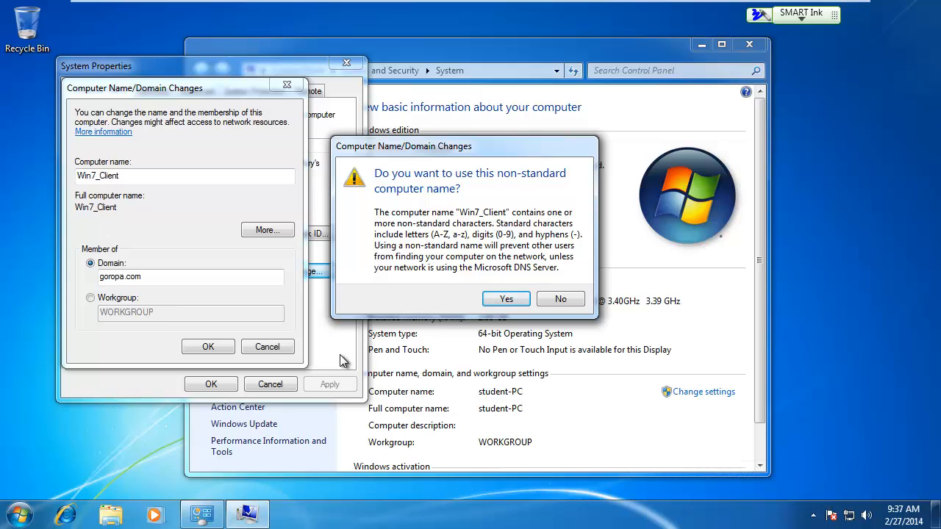
Decline the non-standard computer name, change it to Win7-Client and resubmit the domain change
left_click(560, 301)
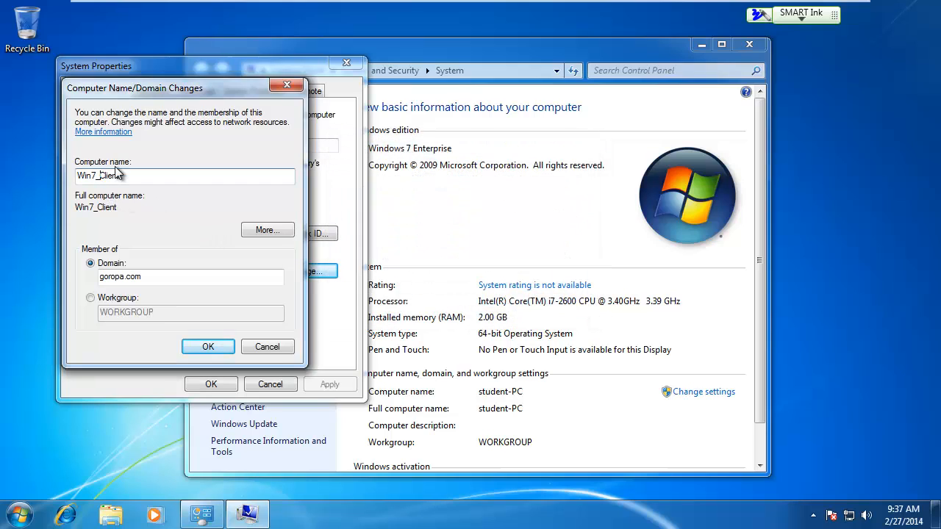
key("BackSpace")
type("-")
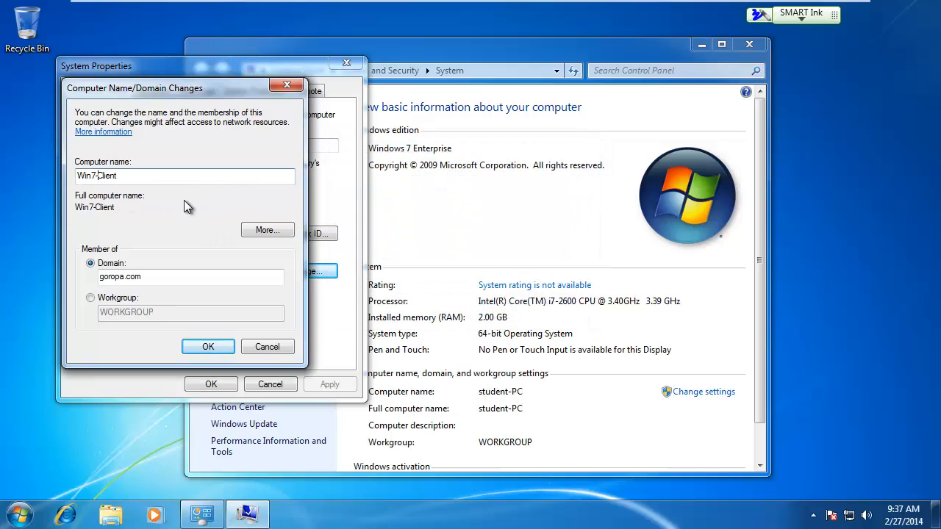
left_click(212, 347)
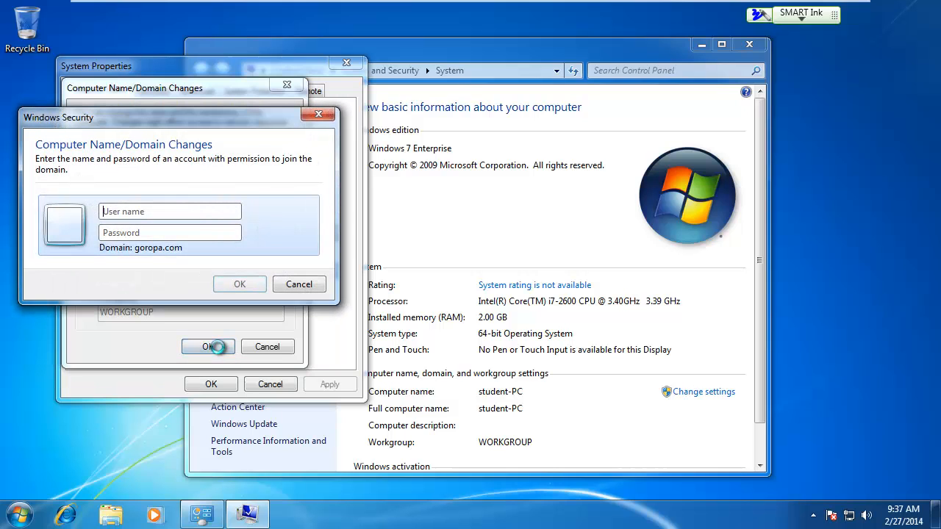
Authorize the domain join with the user name administrator and the account password, and dismiss the welcome message
left_click_drag(168, 124, 498, 112)
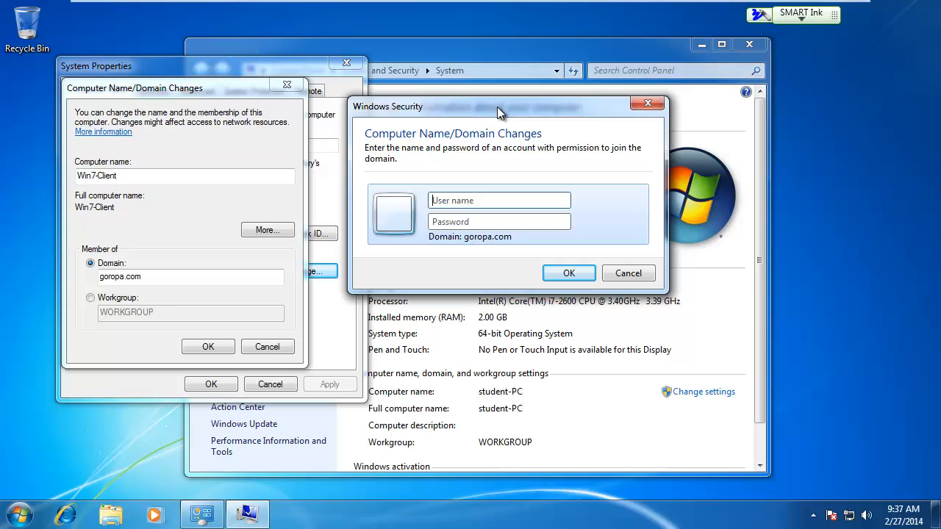
left_click(473, 199)
type("administrator")
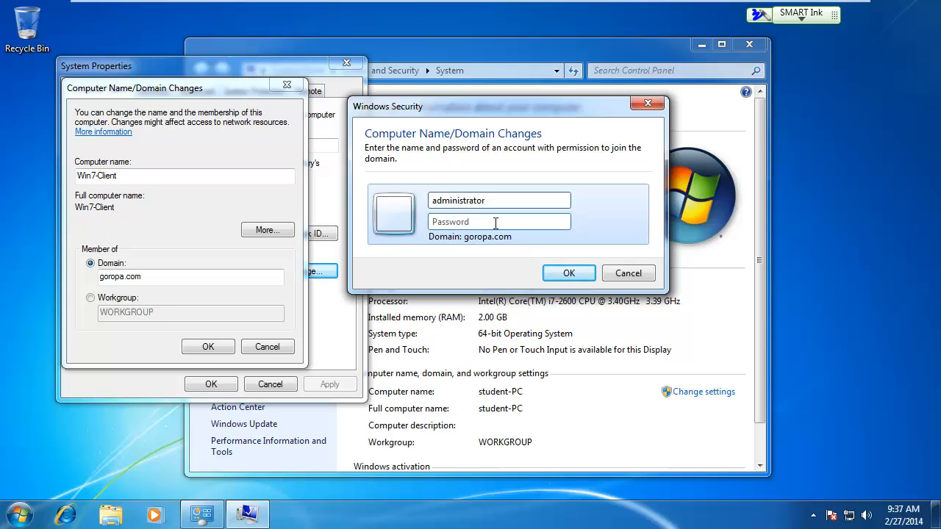
left_click(496, 223)
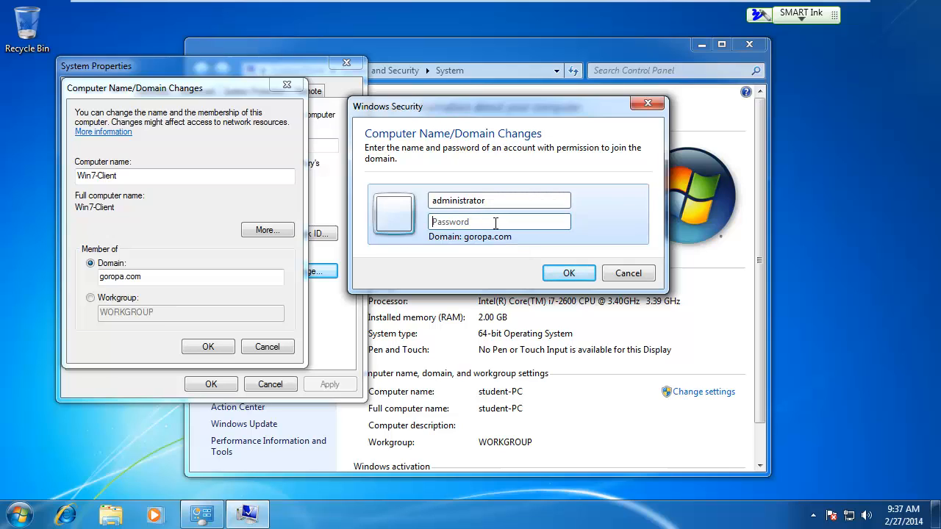
type("Pa$$w0rd")
left_click(565, 277)
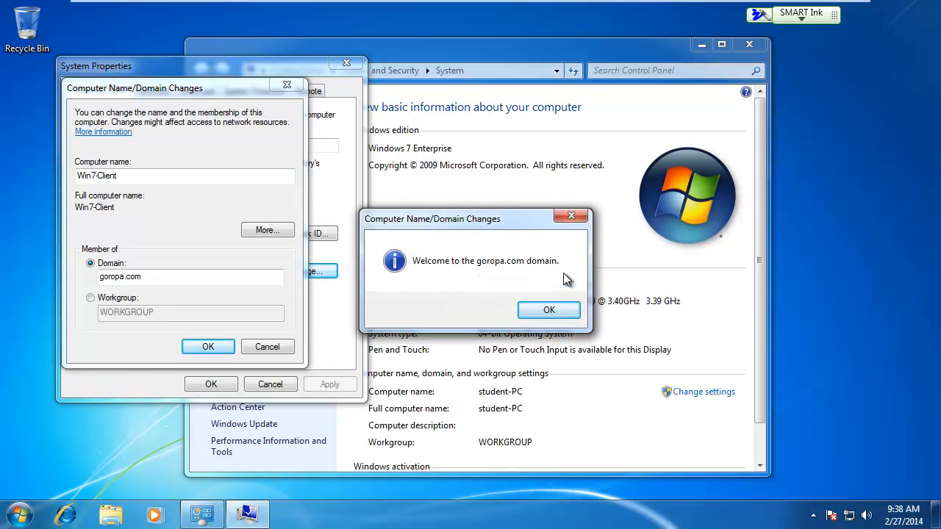
left_click(548, 312)
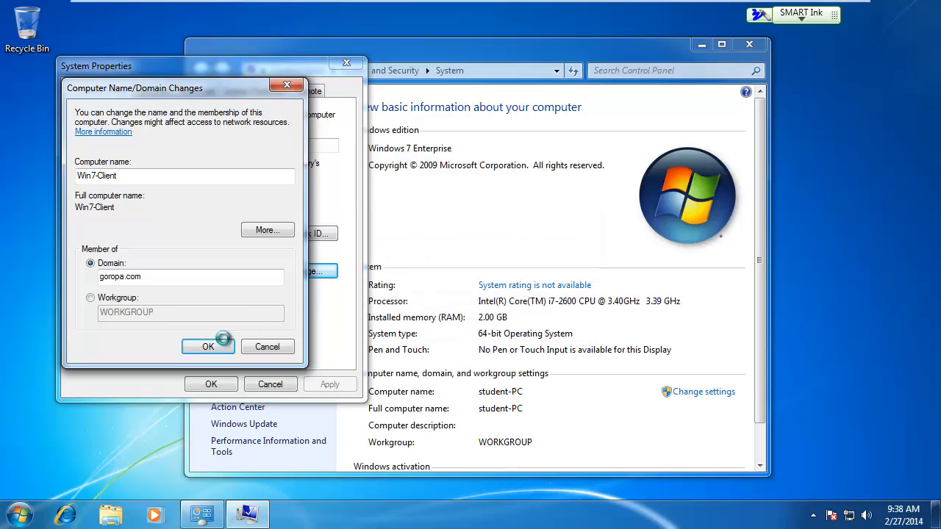
Acknowledge the restart notice, close System Properties and restart the computer immediately
left_click(207, 346)
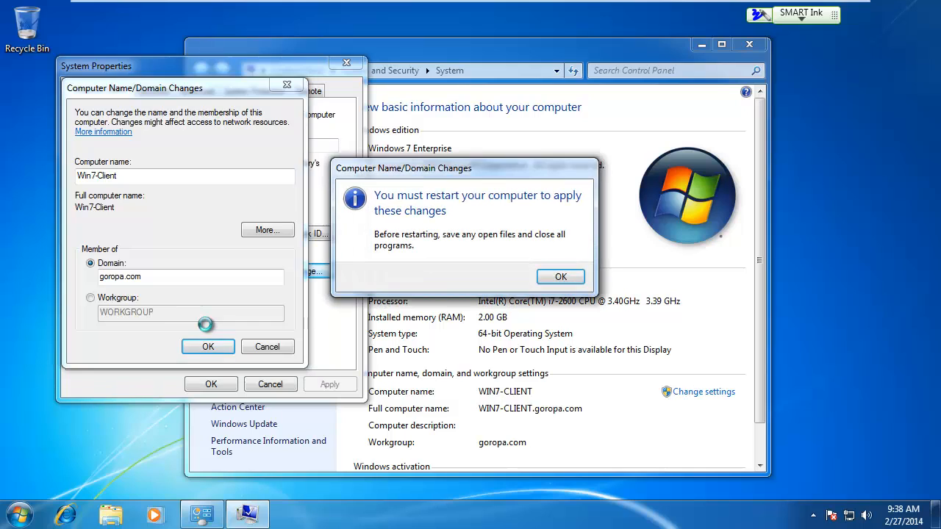
left_click(562, 278)
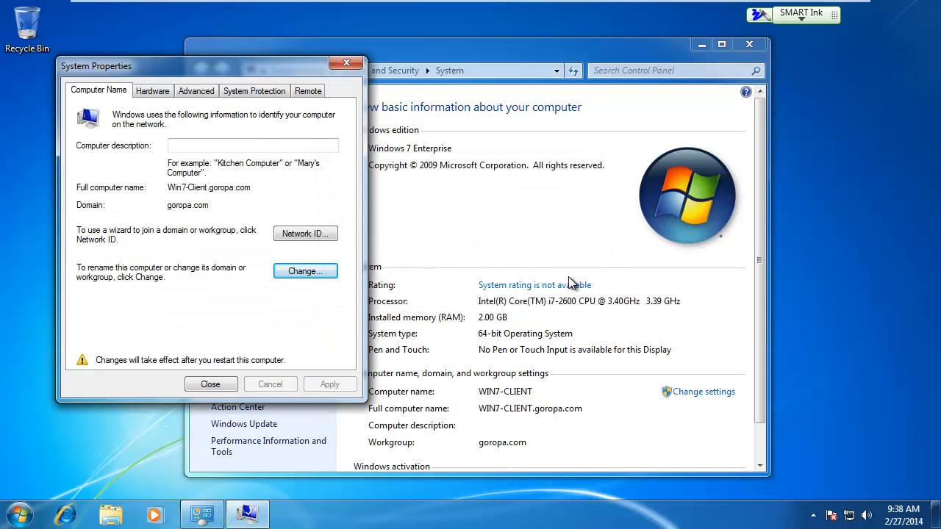
left_click(211, 385)
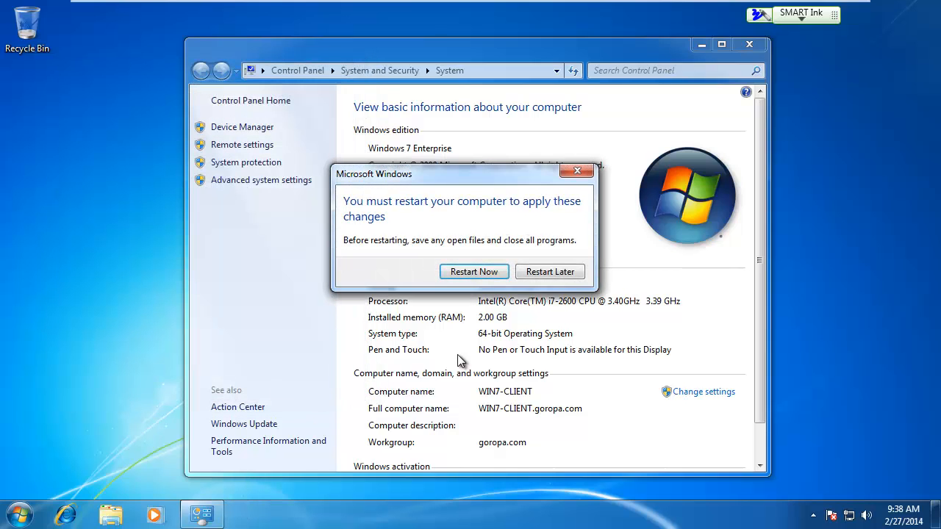
left_click(482, 275)
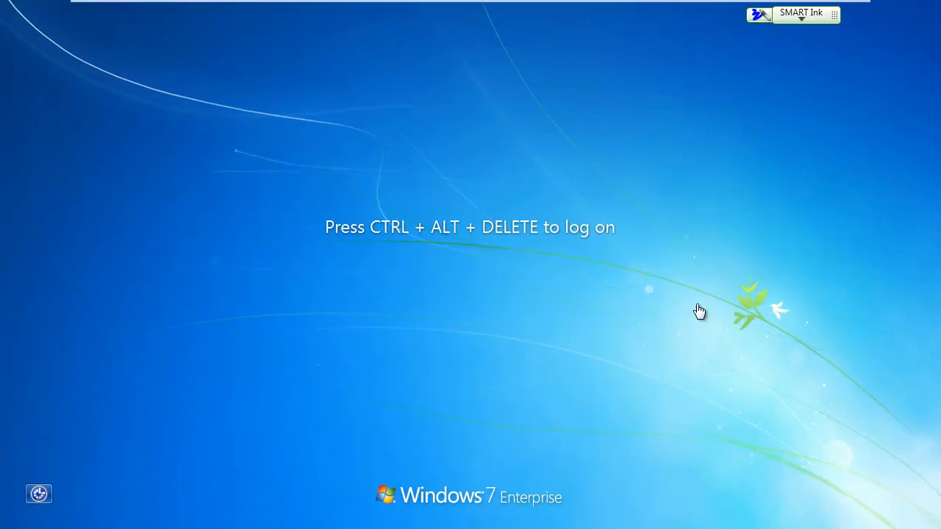
Bring up the logon prompt and try to log on to the local student account with a blank password
key("Num_Lock")
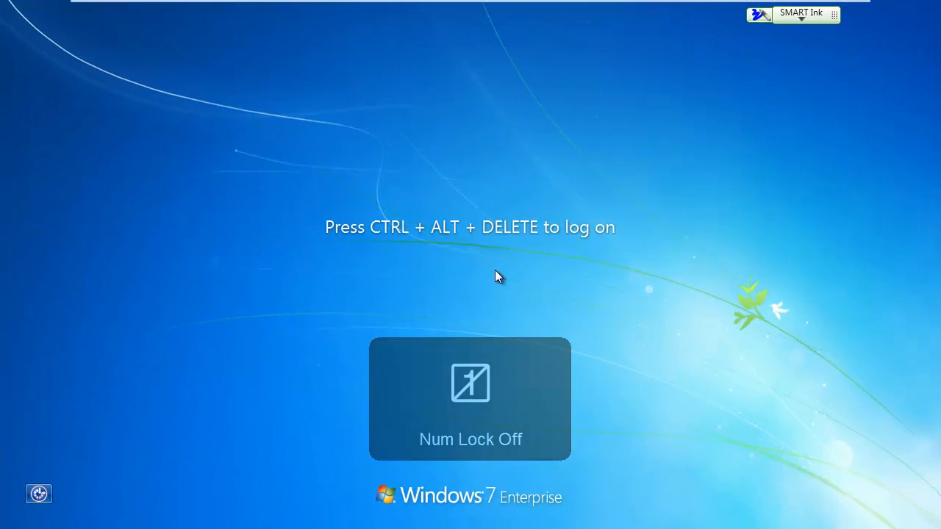
key("ctrl+alt+Delete")
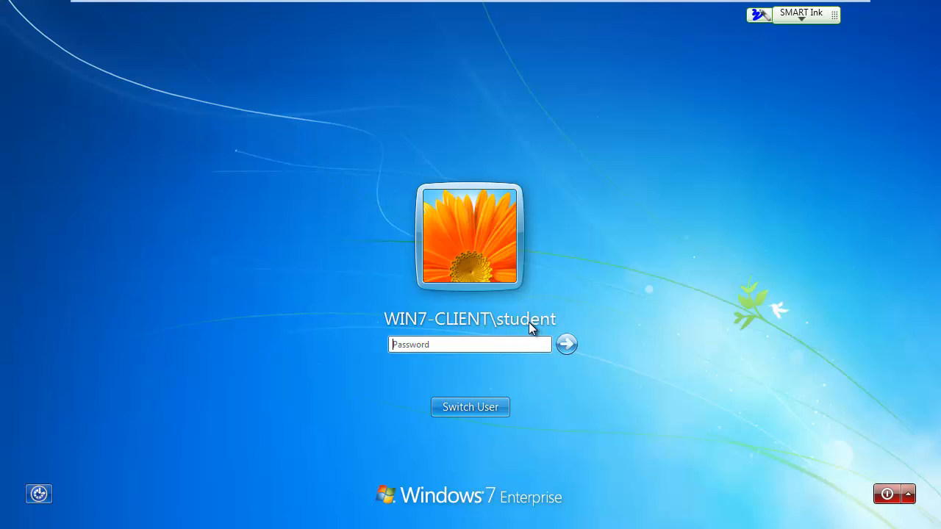
left_click(568, 344)
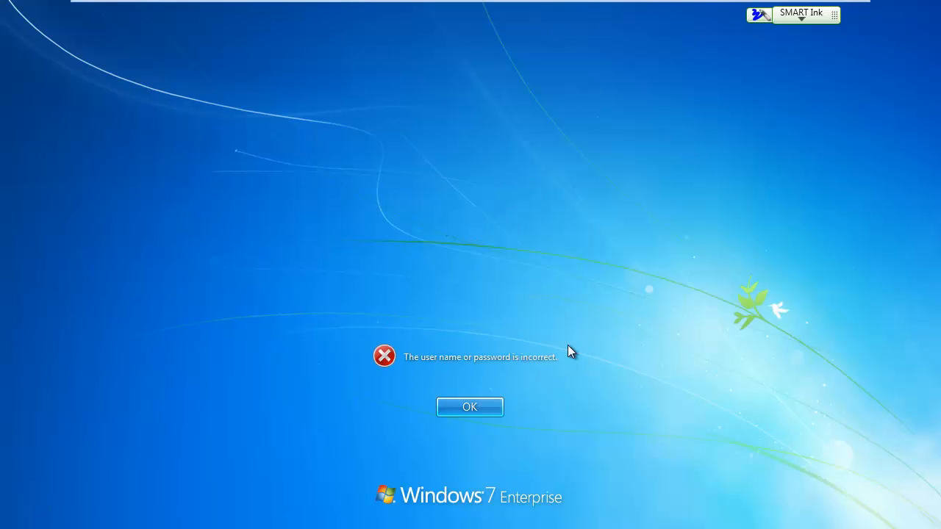
left_click(476, 407)
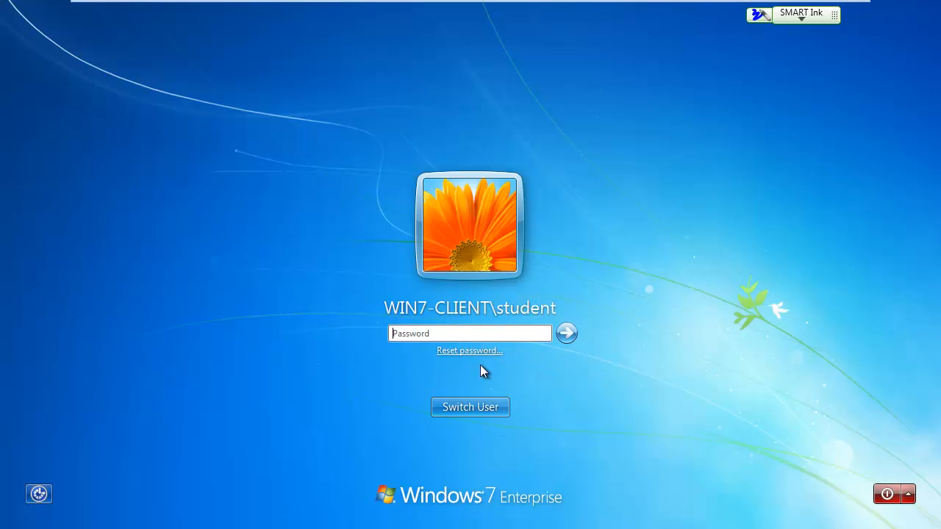
Switch users to bring up the logon form for another account in the GOROPA domain
left_click(471, 409)
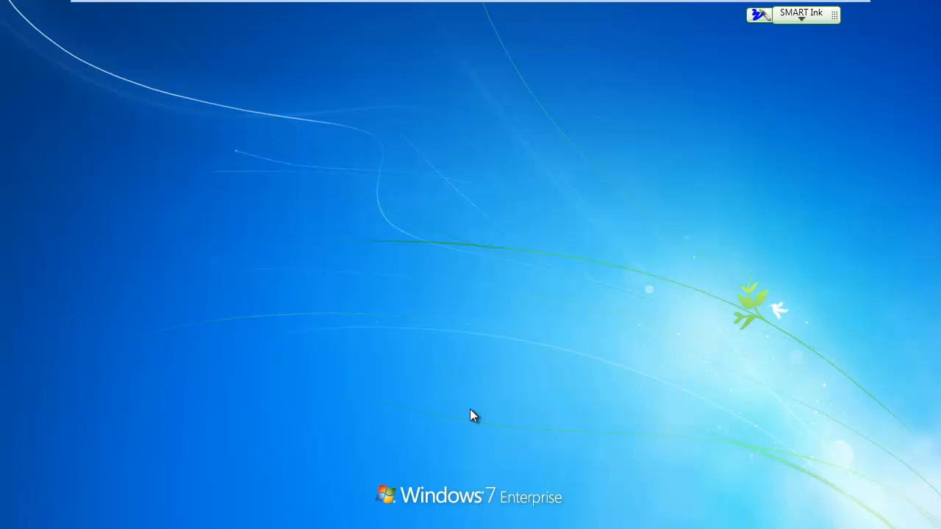
left_click(529, 317)
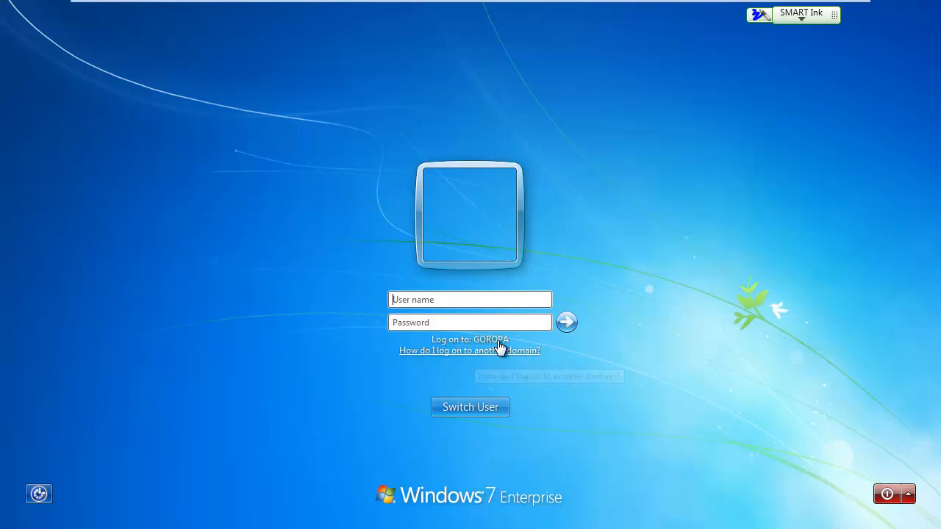
left_click(470, 300)
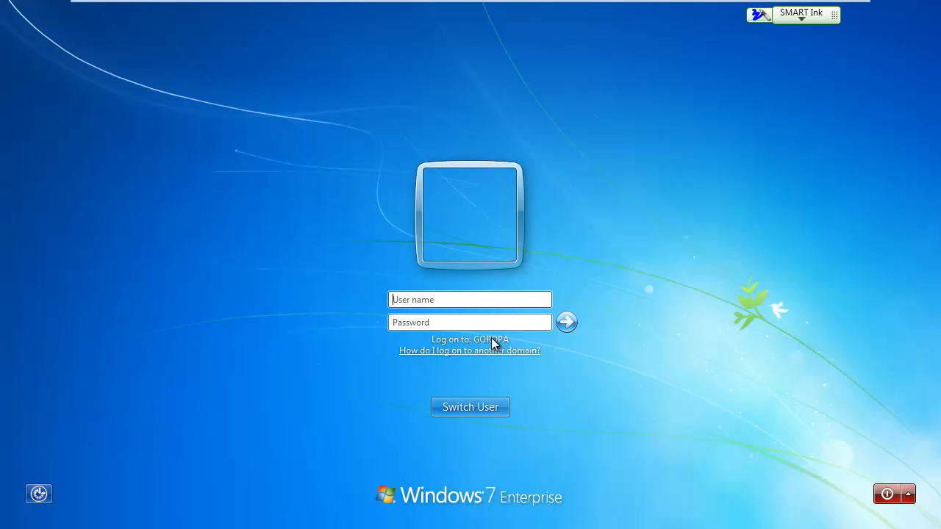
Switch to the first Windows Server 2012 virtual machine, which runs Server Manager
key("Num_Lock")
mouse_move(306, 4)
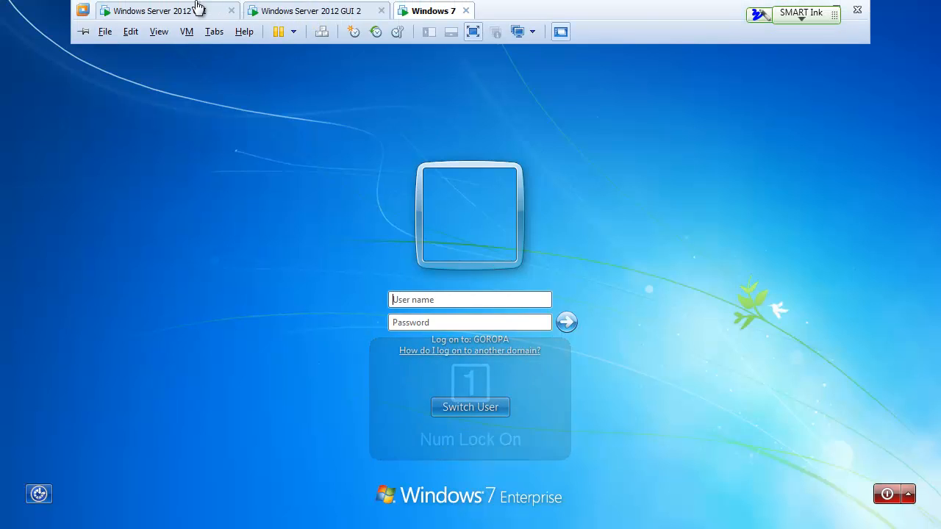
left_click(182, 13)
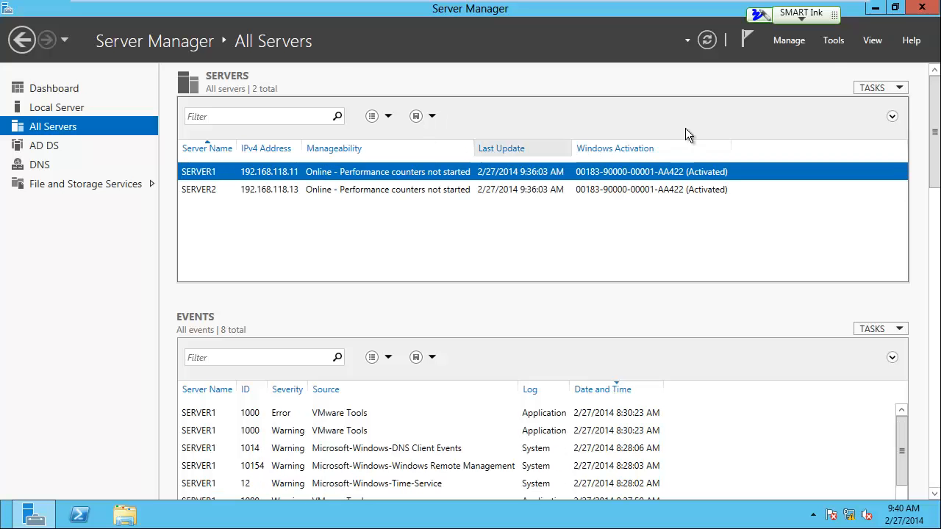
Open Active Directory Users and Computers and view the user accounts in the HR and Sales organizational units of goropa.com
left_click(834, 41)
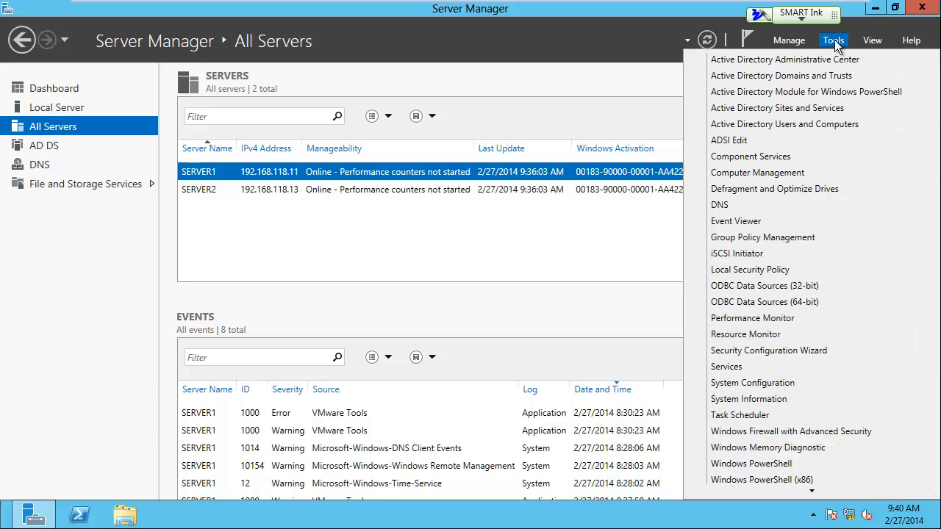
left_click(805, 125)
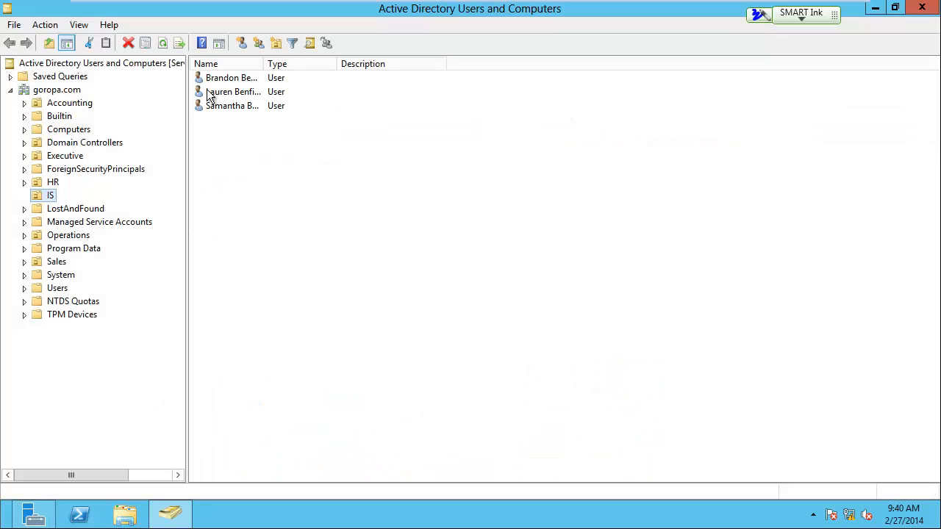
left_click(53, 183)
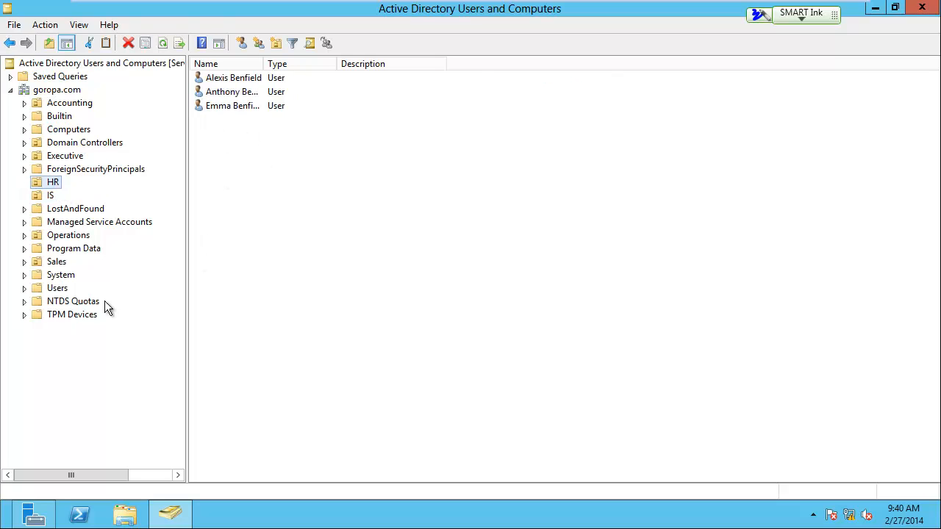
left_click(56, 262)
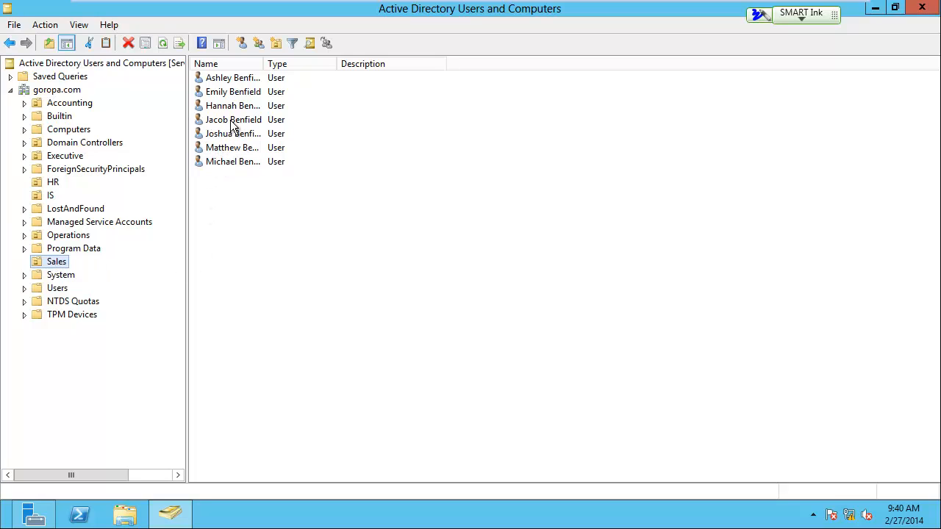
Switch to the Windows 7 virtual machine and log on to the GOROPA domain with a Sales user's logon name and password
left_click(426, 11)
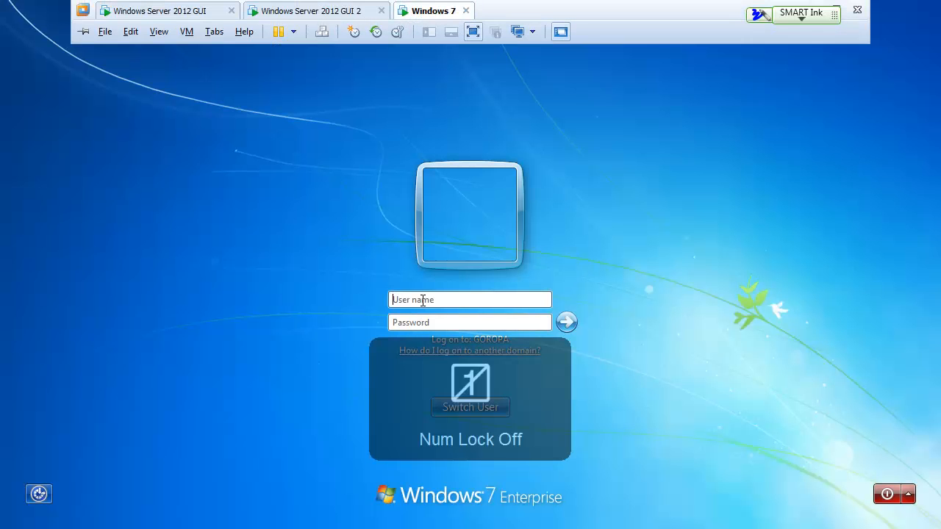
type("Jacob")
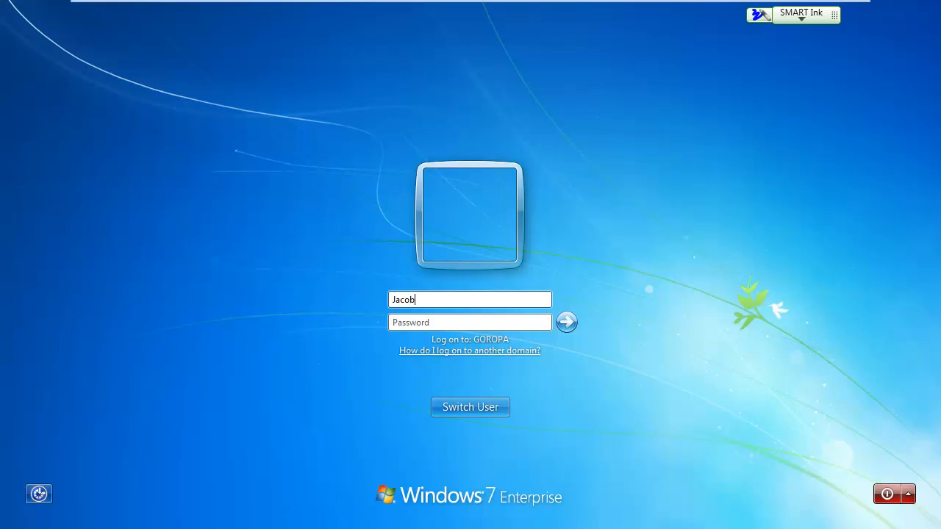
key("Tab")
type("•")
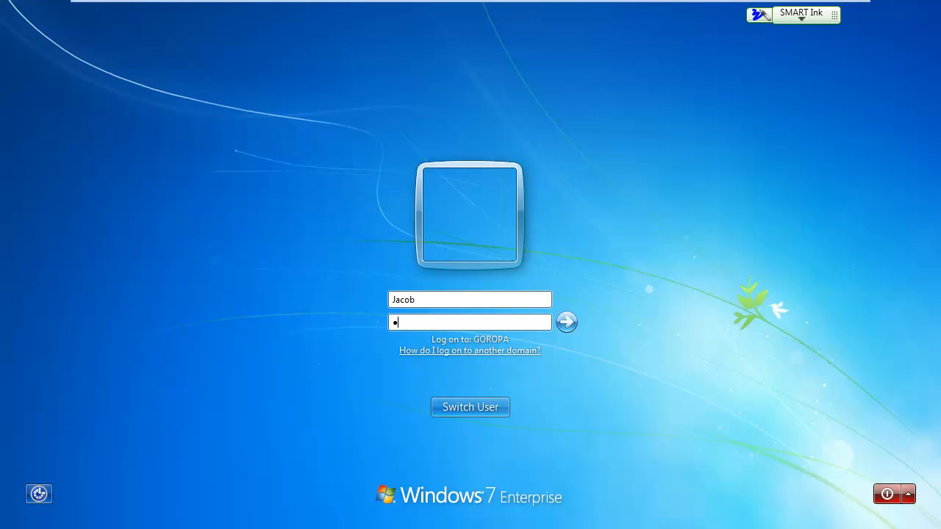
type("•••••••")
left_click(567, 322)
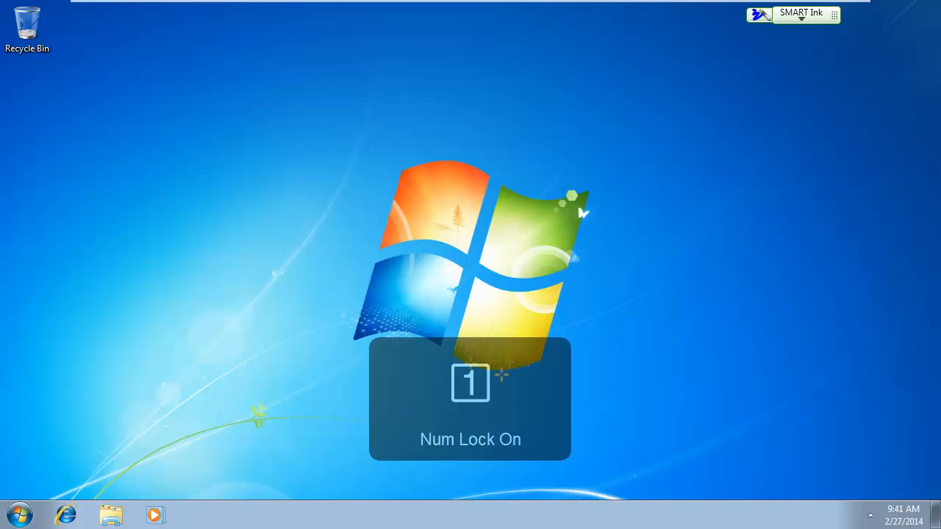
Log the Sales user off the Windows 7 computer
left_click(20, 516)
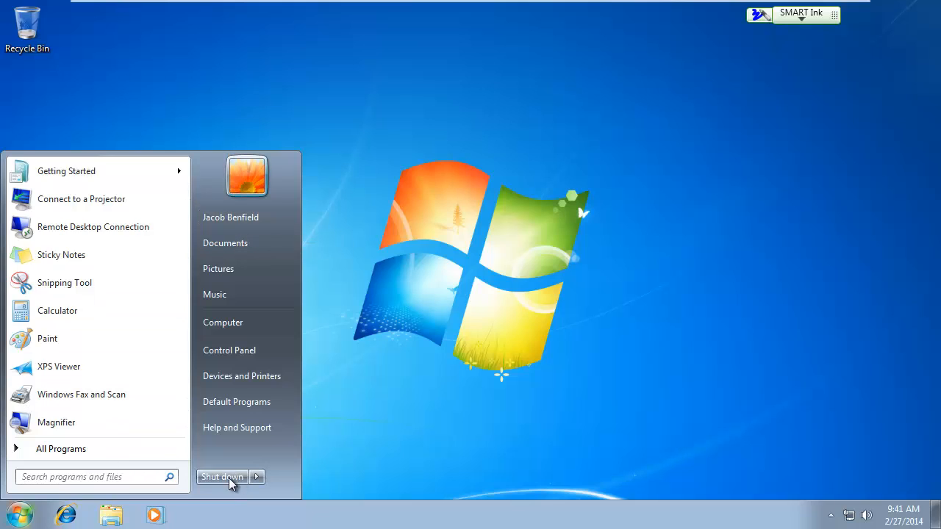
left_click(258, 480)
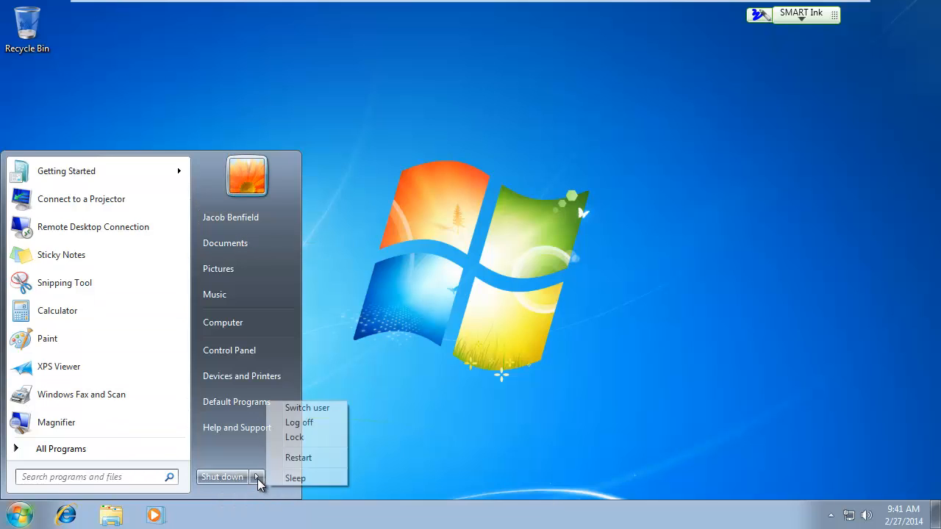
left_click(306, 430)
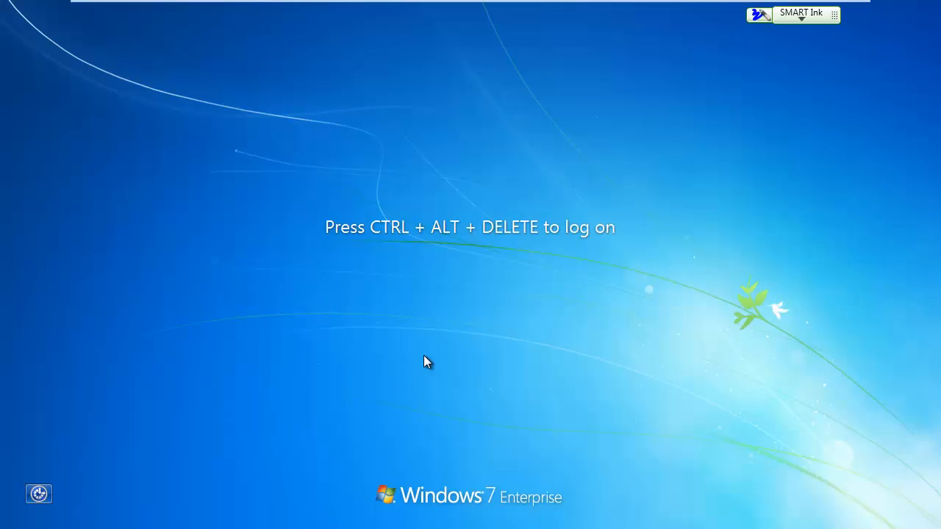
Bring up the logon form for another user and log on to GOROPA with an HR user's logon name and password
key("ctrl+alt+Delete")
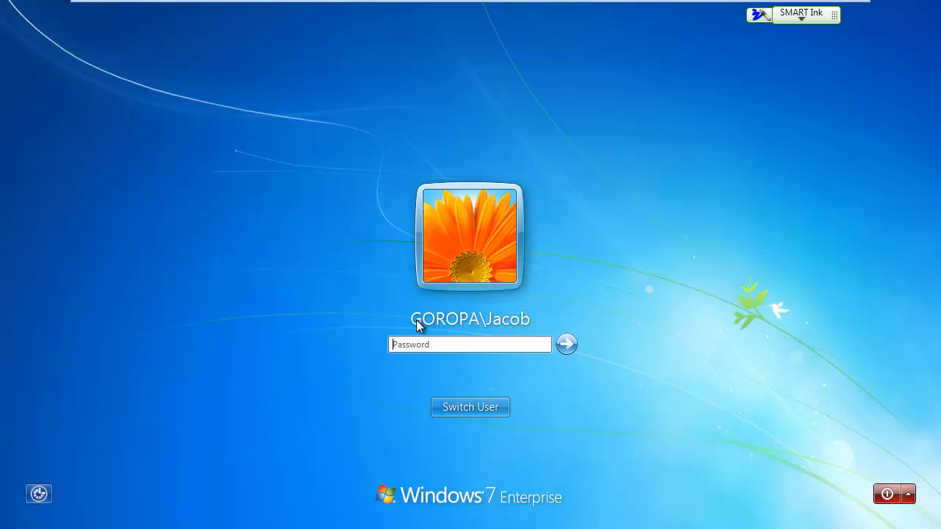
left_click(459, 407)
left_click(545, 320)
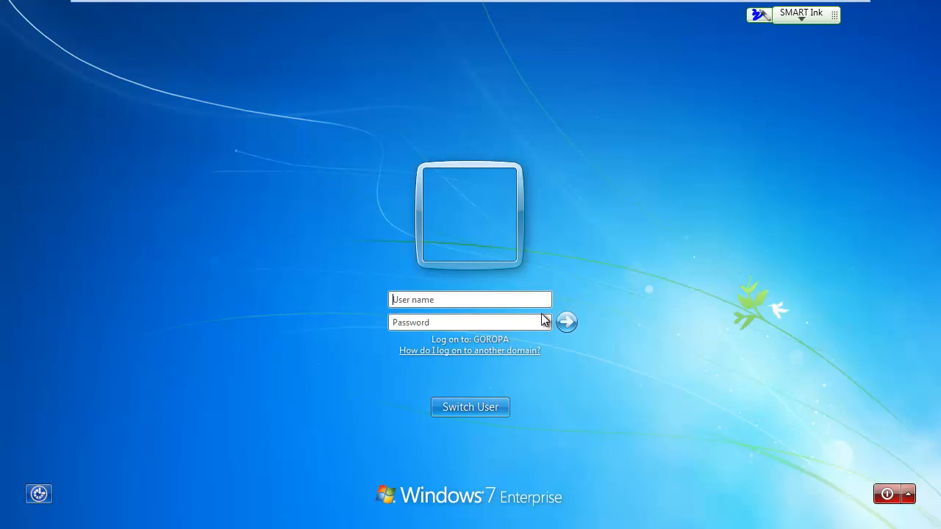
type("emma")
left_click(495, 321)
type("********")
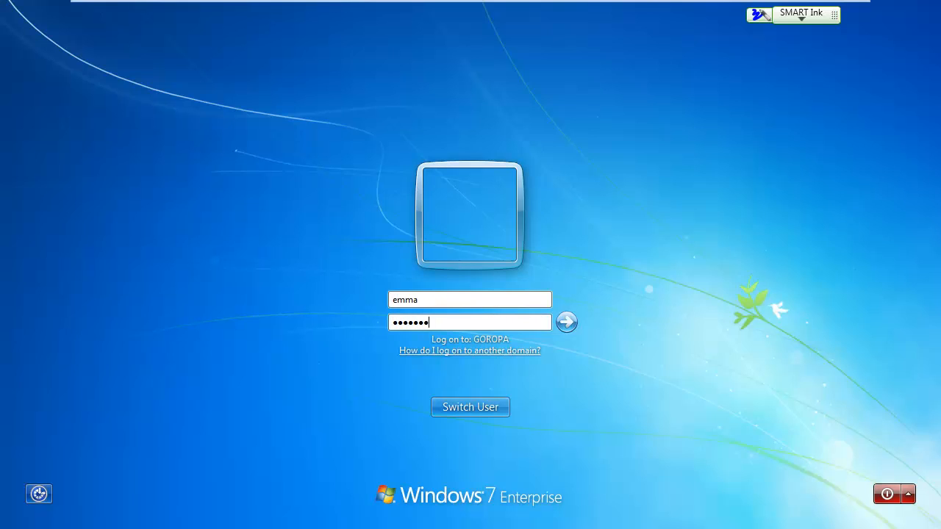
key("Return")
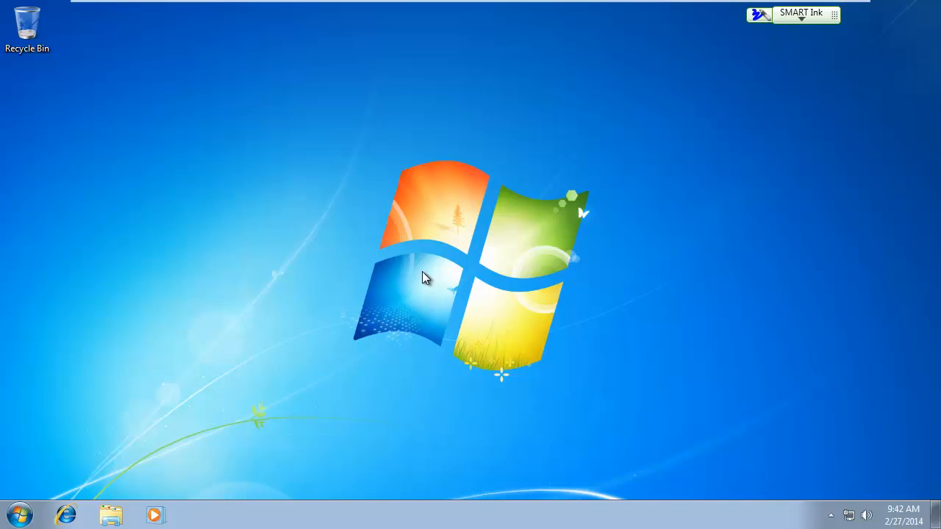
Log the HR user off the Windows 7 computer
left_click(29, 513)
mouse_move(255, 480)
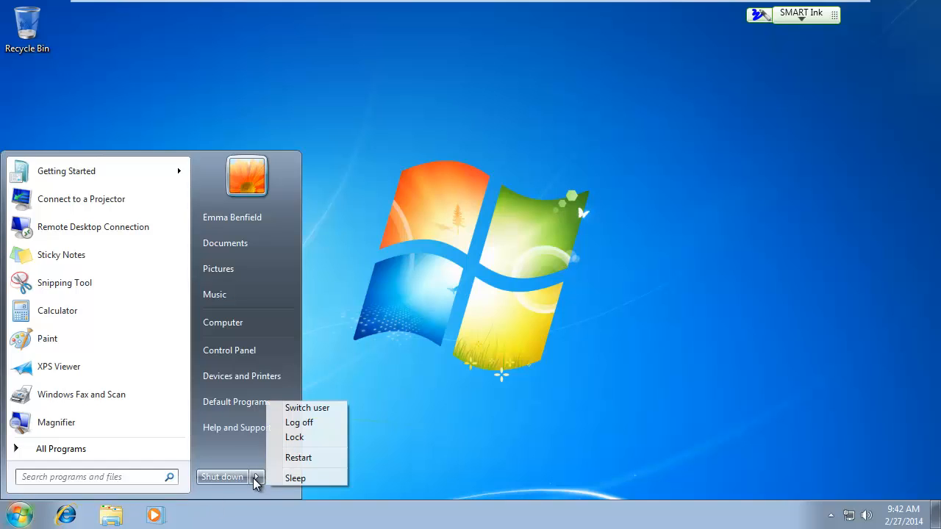
left_click(299, 427)
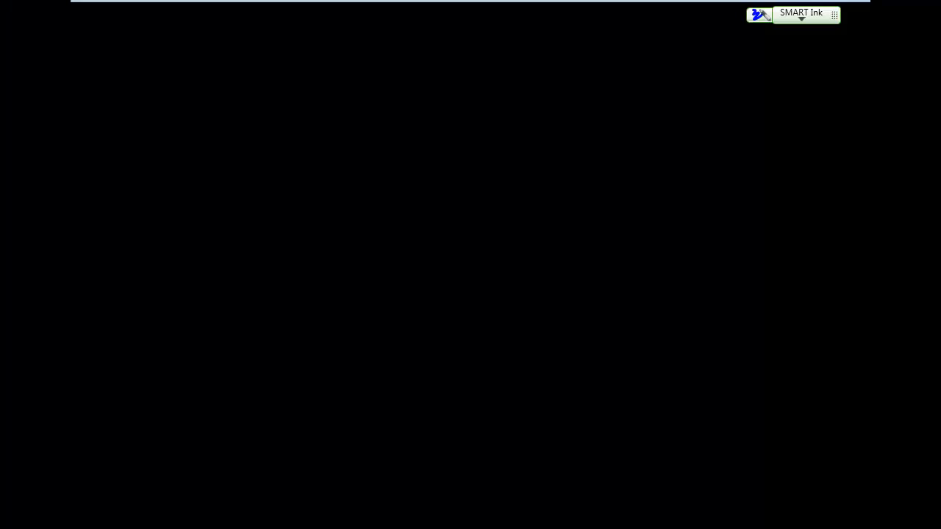
Choose Other User at the logon screen and log on to GOROPA again with the Sales user's logon name and password
key("ctrl+alt+Delete")
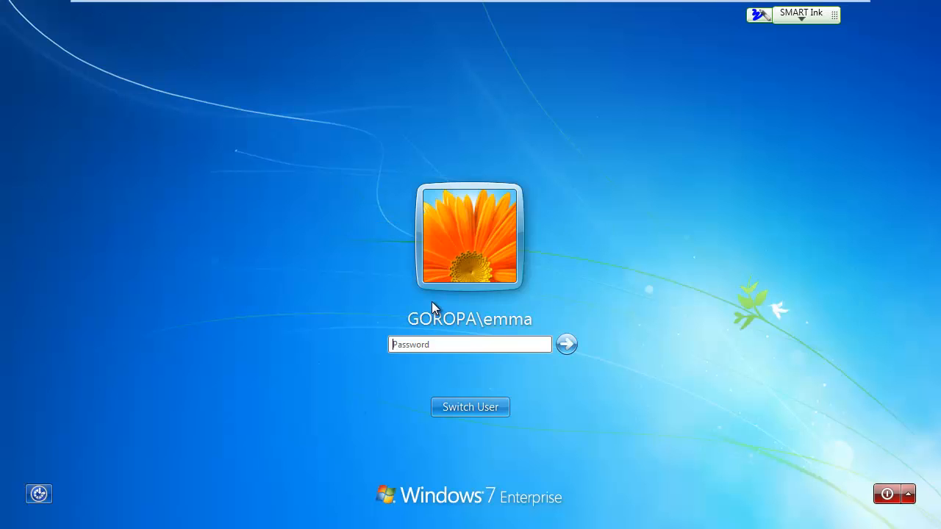
left_click(461, 409)
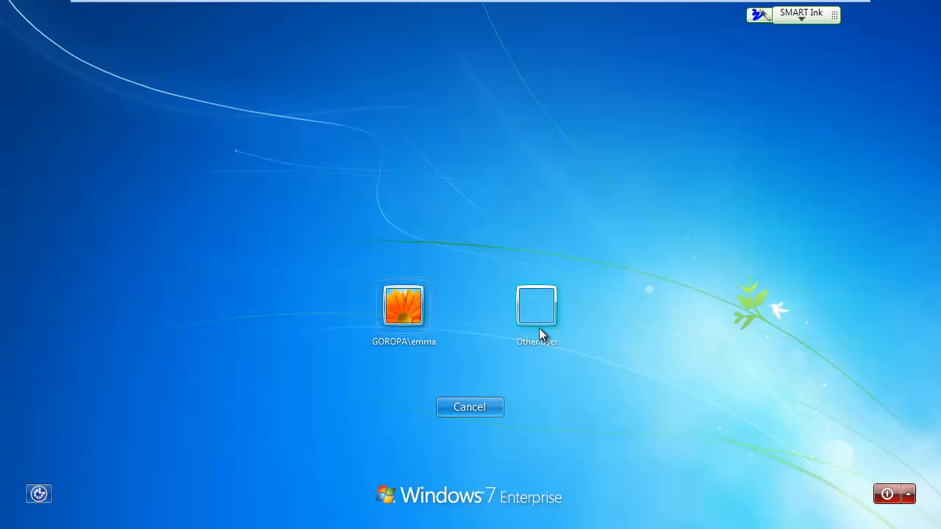
left_click(538, 308)
type("Jacob")
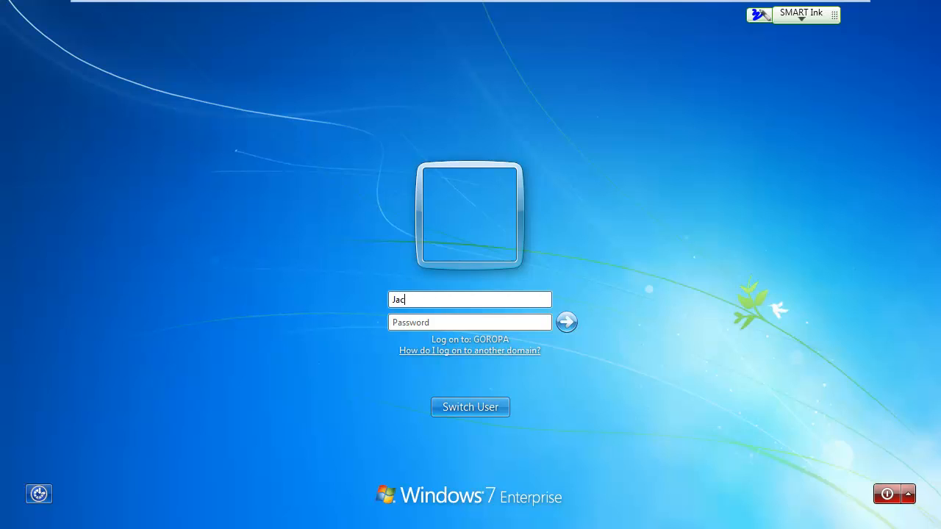
key("Tab")
type("*********")
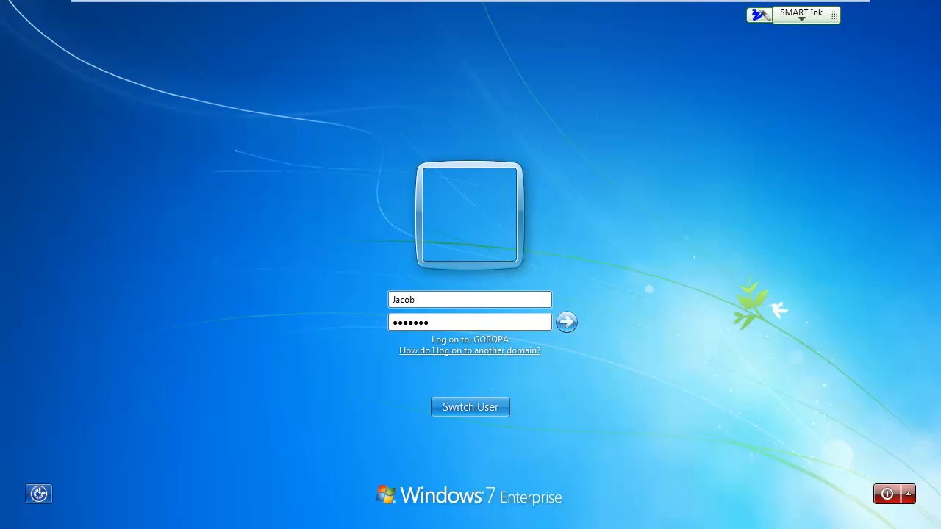
key("Return")
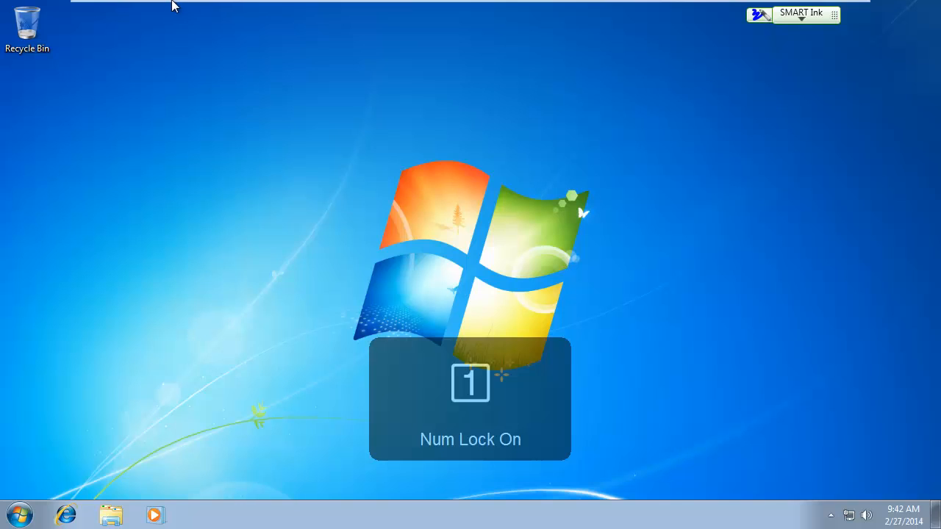
Switch to the first Windows Server 2012 virtual machine, which runs Active Directory Users and Computers
mouse_move(163, 3)
left_click(134, 12)
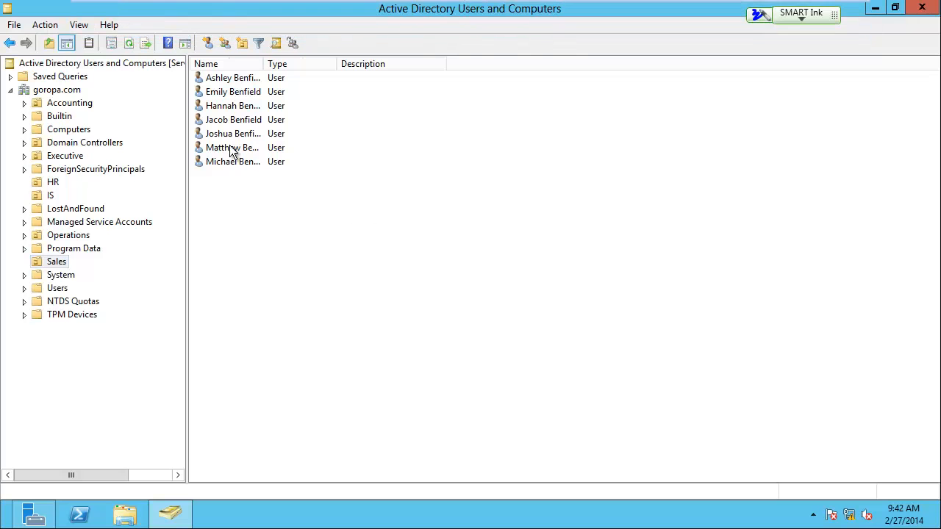
left_click(207, 43)
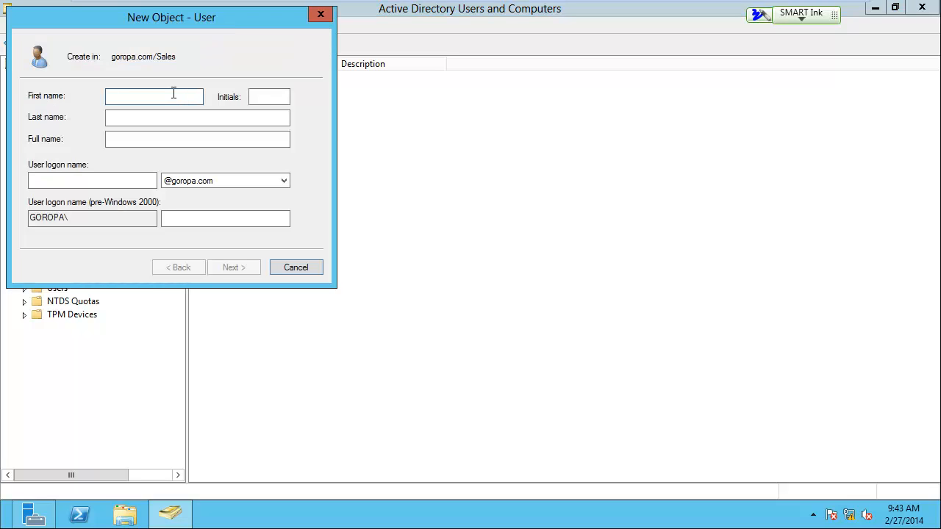
type("Test")
key("Tab")
key("Tab")
type("User")
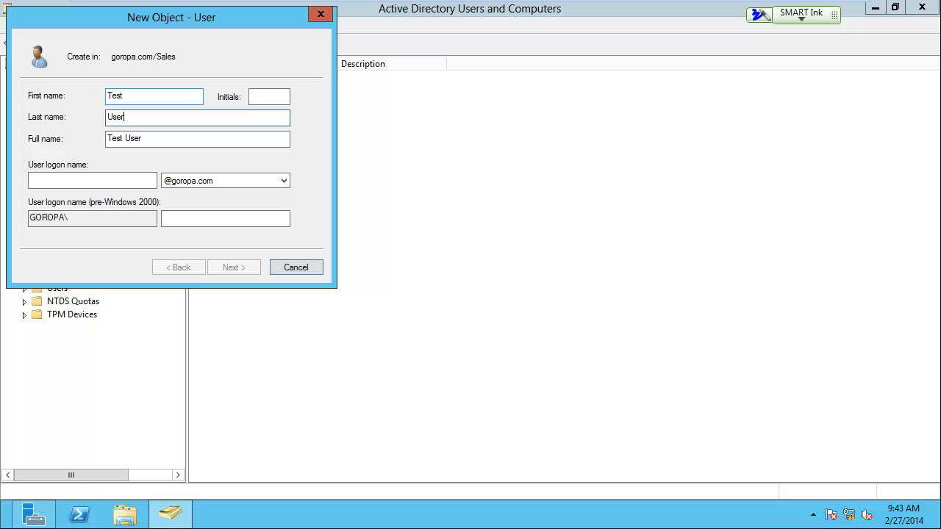
left_click(117, 183)
type("testuser")
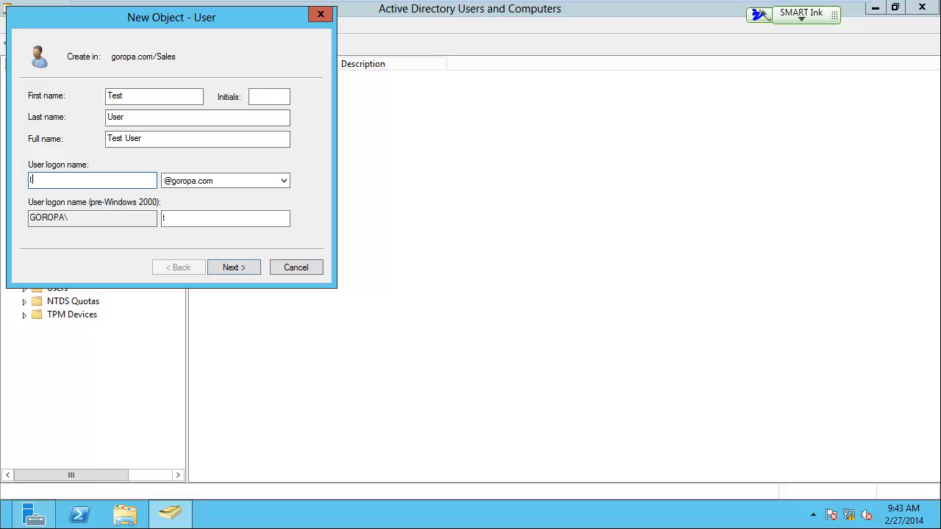
left_click(244, 266)
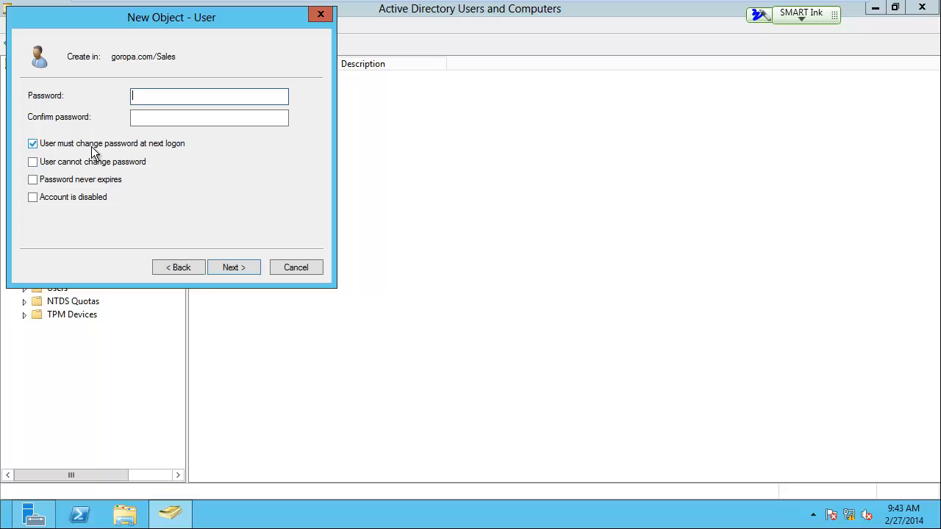
left_click(32, 145)
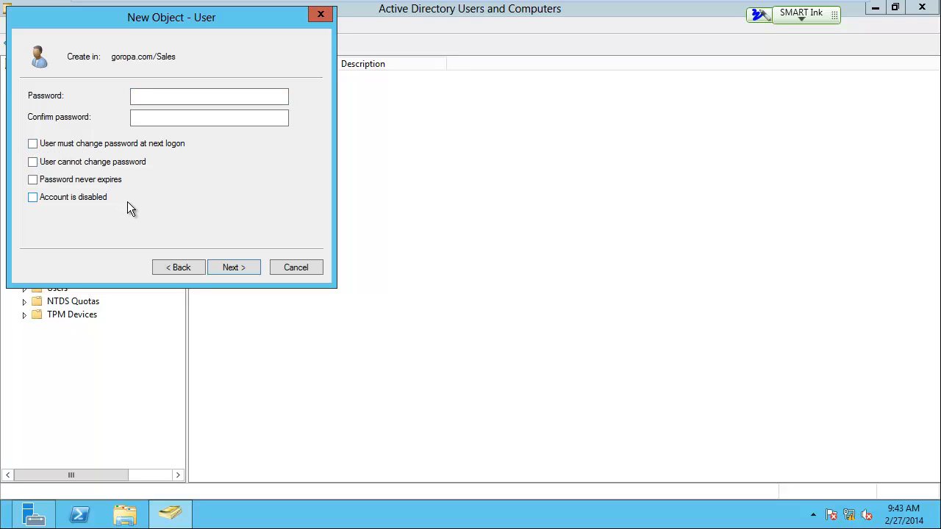
left_click(33, 179)
left_click(140, 94)
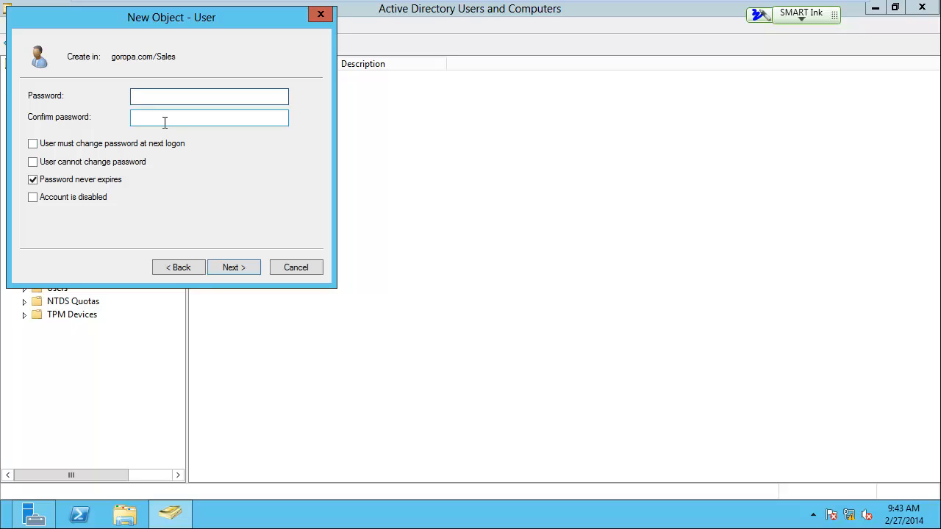
left_click(288, 270)
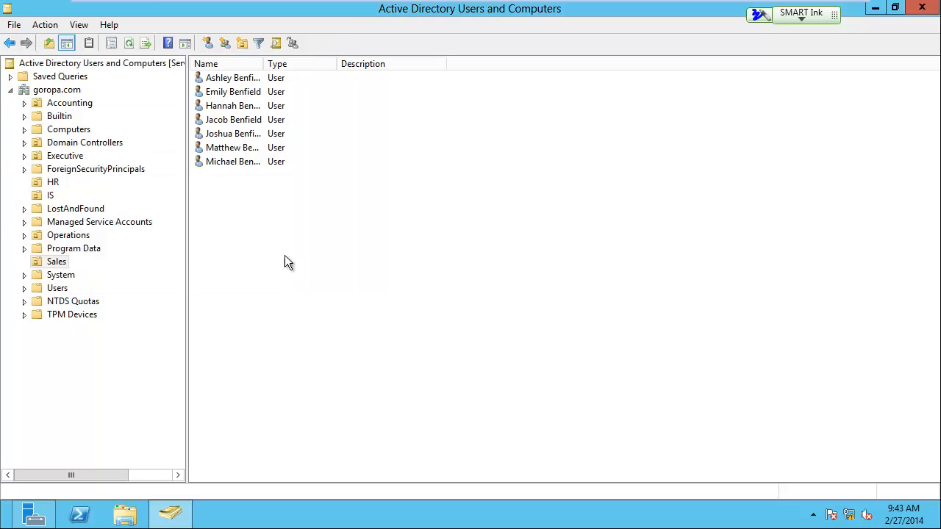
Bring up the list of open virtual machines to switch away from the server
mouse_move(491, 5)
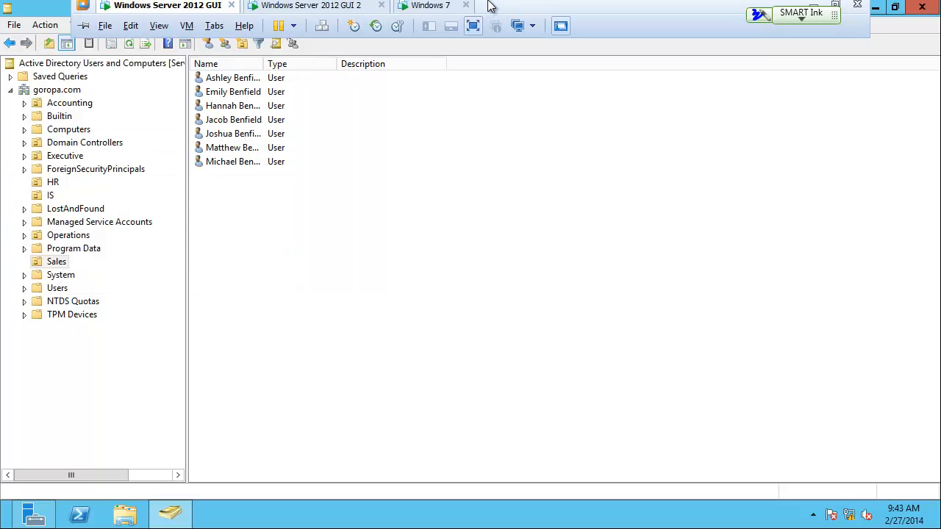